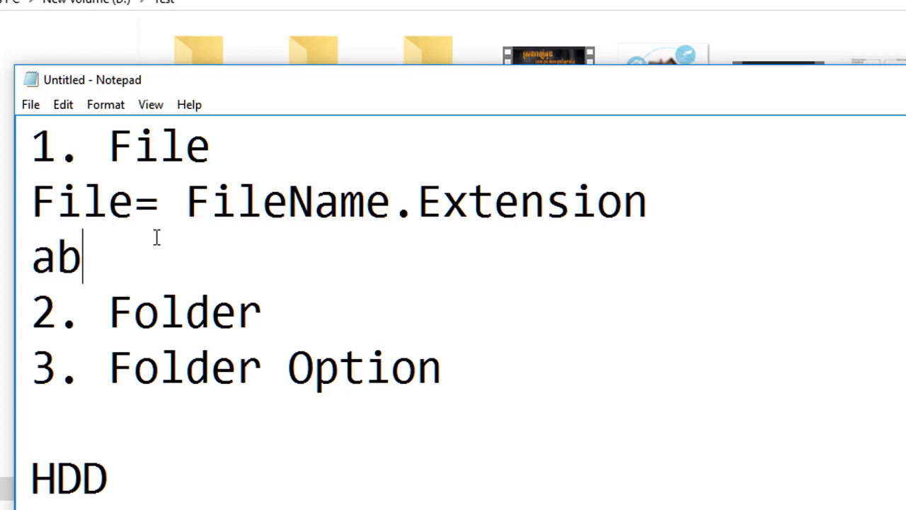
Step: Complete the example file name abc.mp4 under the File heading and add abc.wav on a new line below it
{"action": "type", "text": "p4"}
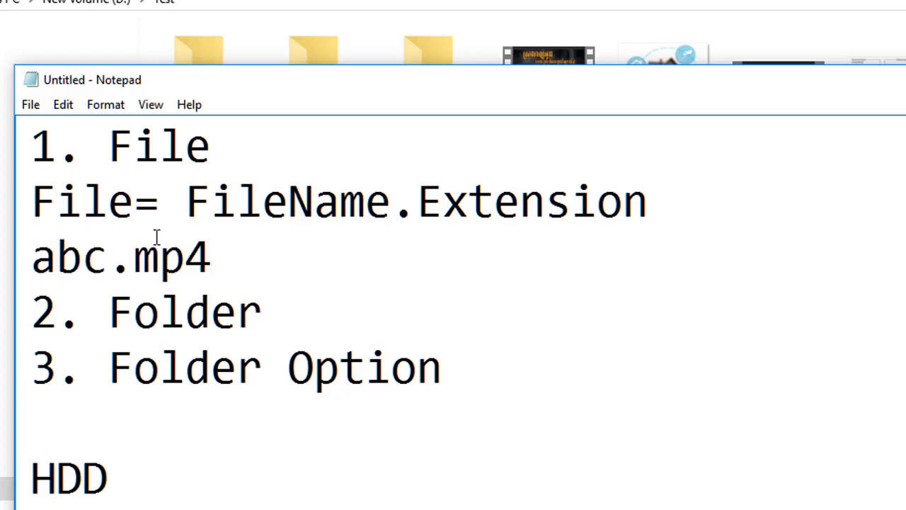
{"action": "key", "text": "Return"}
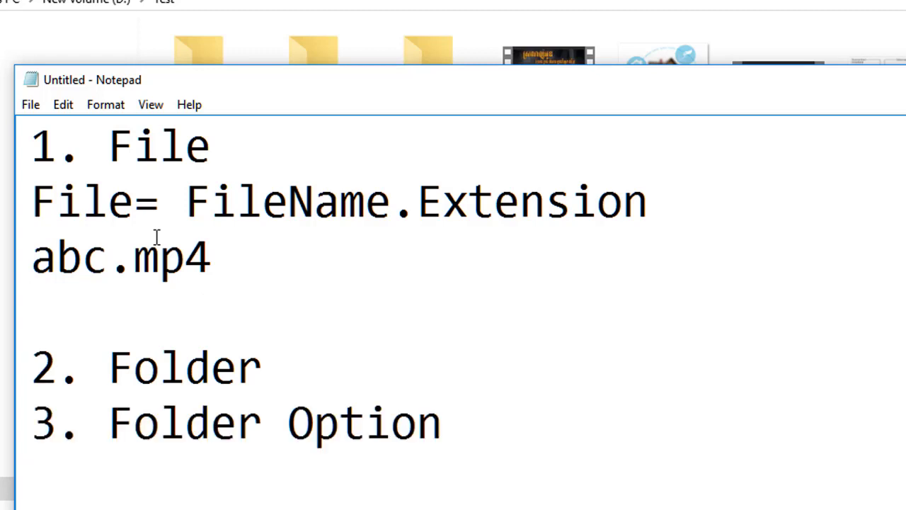
{"action": "type", "text": "abc."}
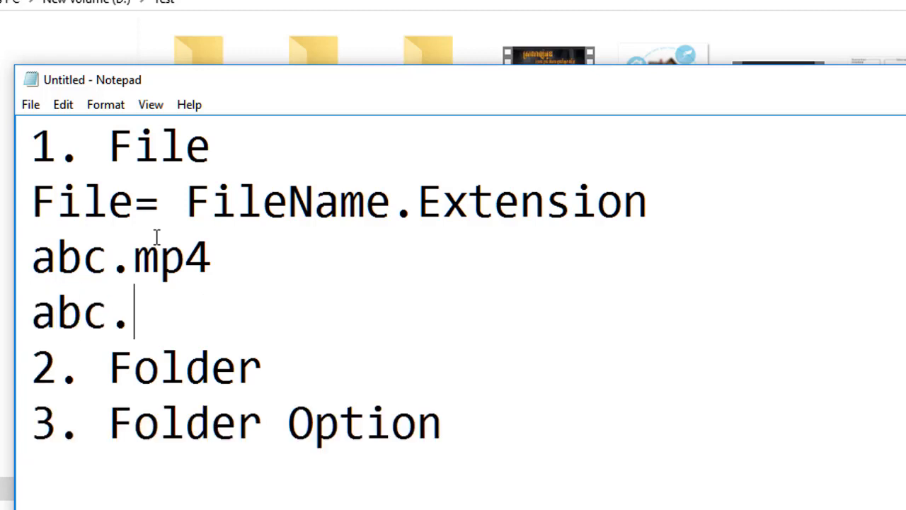
{"action": "type", "text": "wav"}
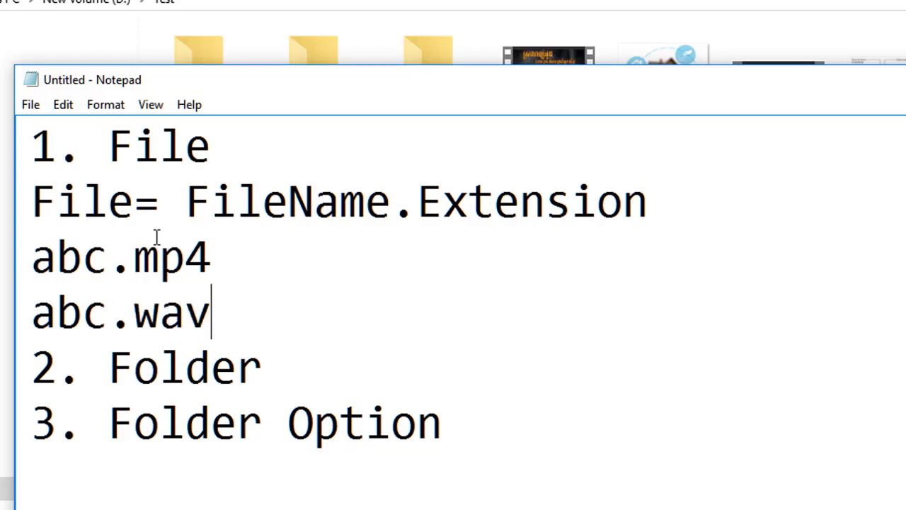
Step: Add the example file names abc.mp3 and abc.docx on separate lines below abc.wav
{"action": "key", "text": "Return"}
{"action": "type", "text": "abc.mp3"}
{"action": "key", "text": "Return"}
{"action": "type", "text": "abc.do"}
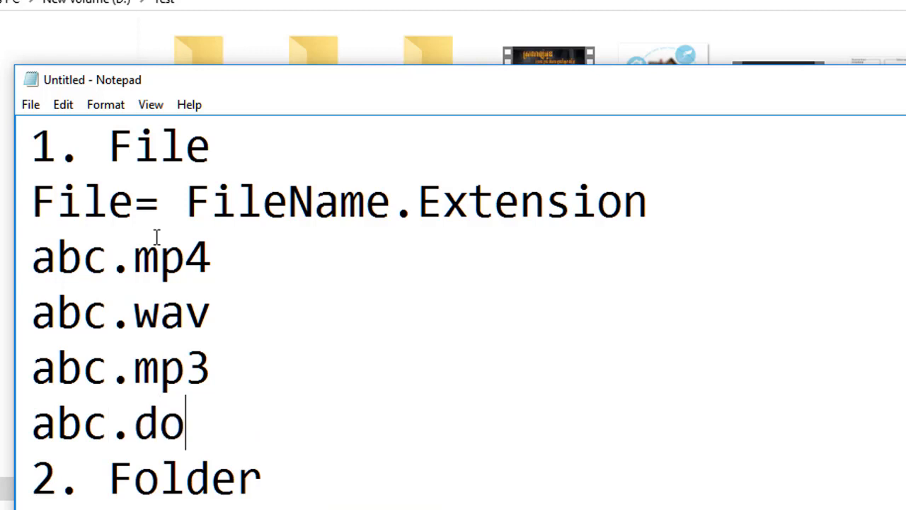
{"action": "type", "text": "cx"}
Step: Add the example file names abc.xlsx and abc.jpg on separate lines below abc.docx
{"action": "key", "text": "shift+Home"}
{"action": "key", "text": "BackSpace"}
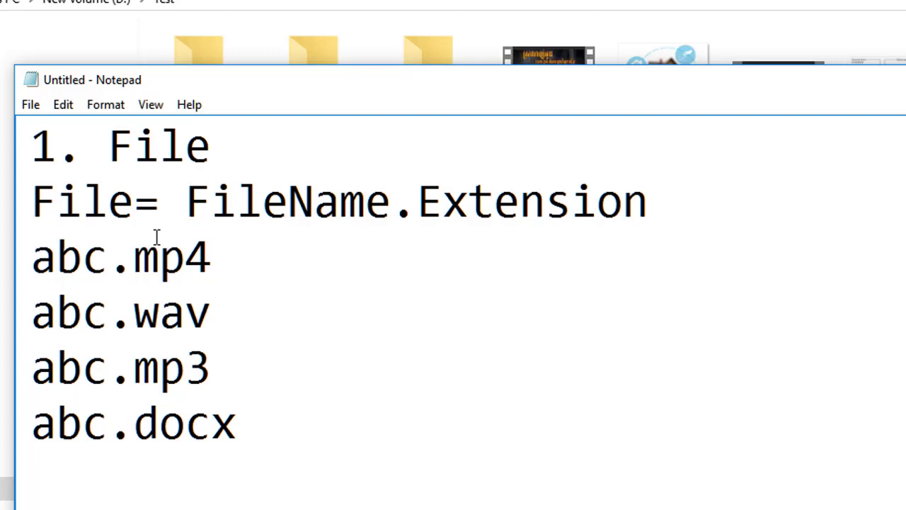
{"action": "type", "text": "abc."}
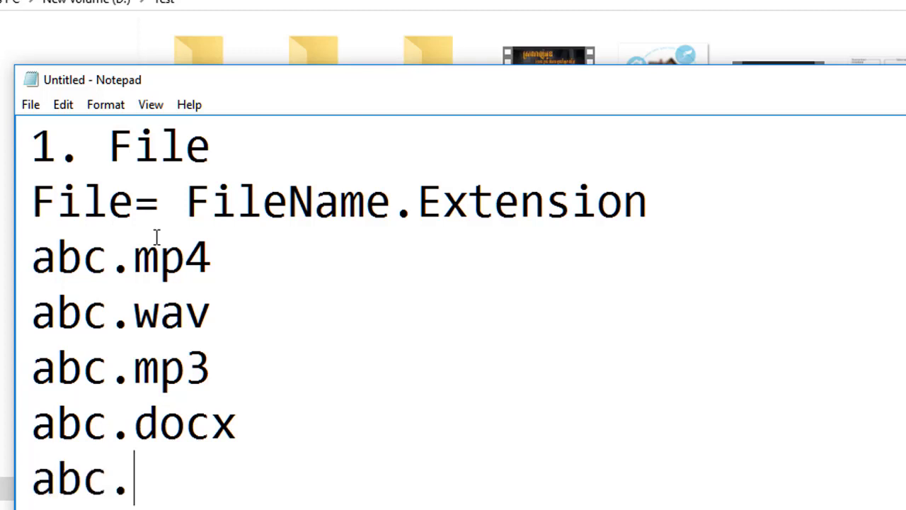
{"action": "type", "text": "xlx"}
{"action": "key", "text": "BackSpace"}
{"action": "type", "text": "sx"}
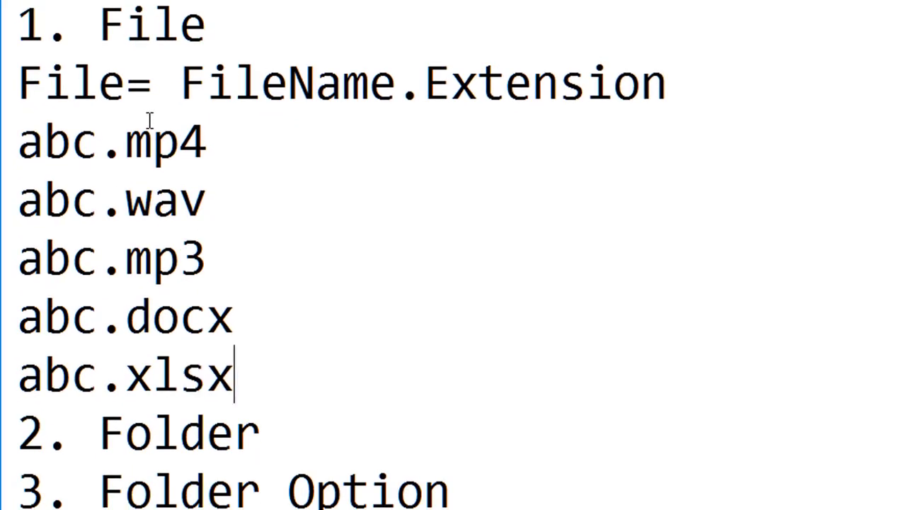
{"action": "key", "text": "Return"}
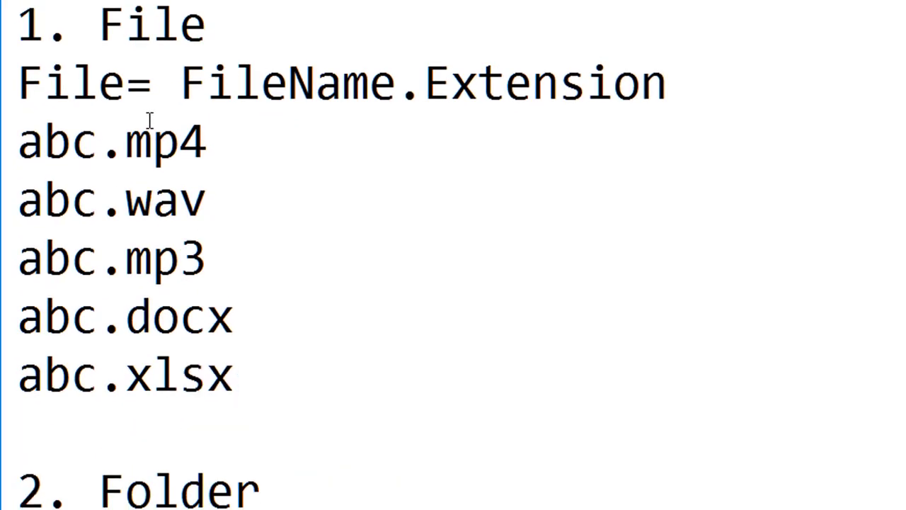
{"action": "type", "text": "a"}
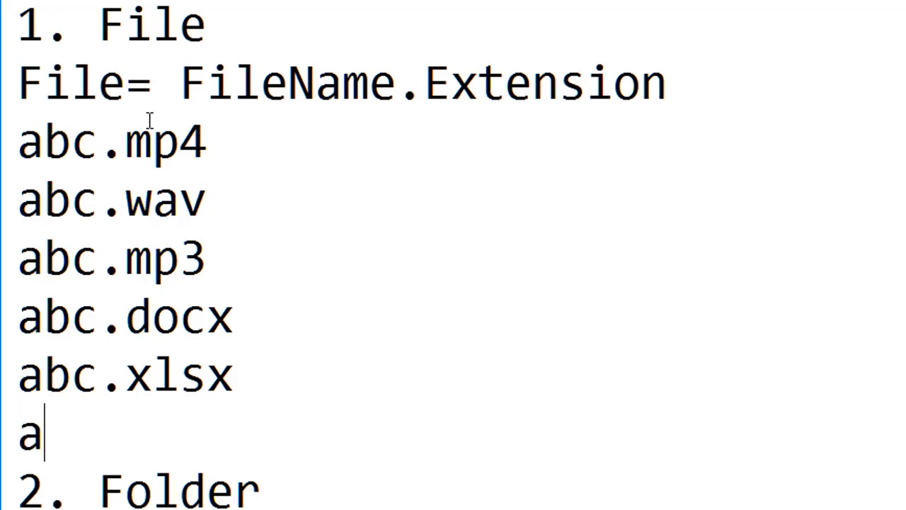
{"action": "type", "text": "bc.j"}
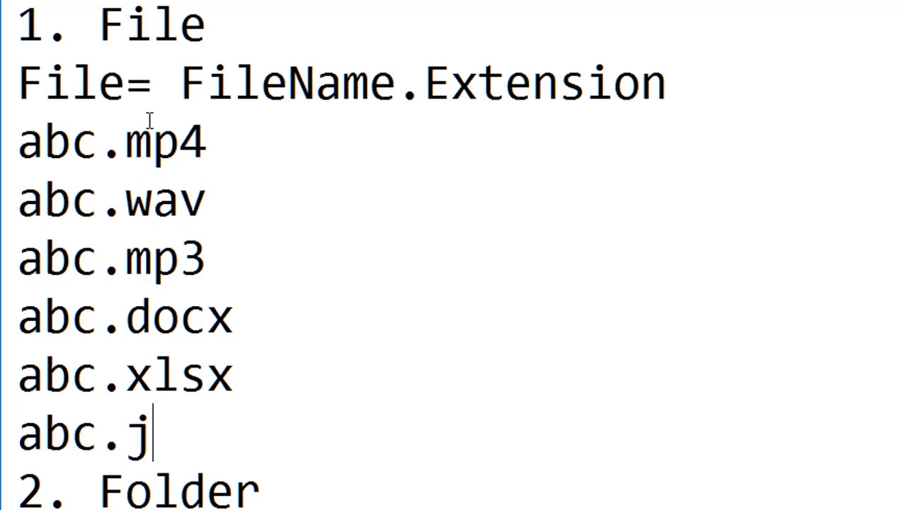
{"action": "type", "text": "pg"}
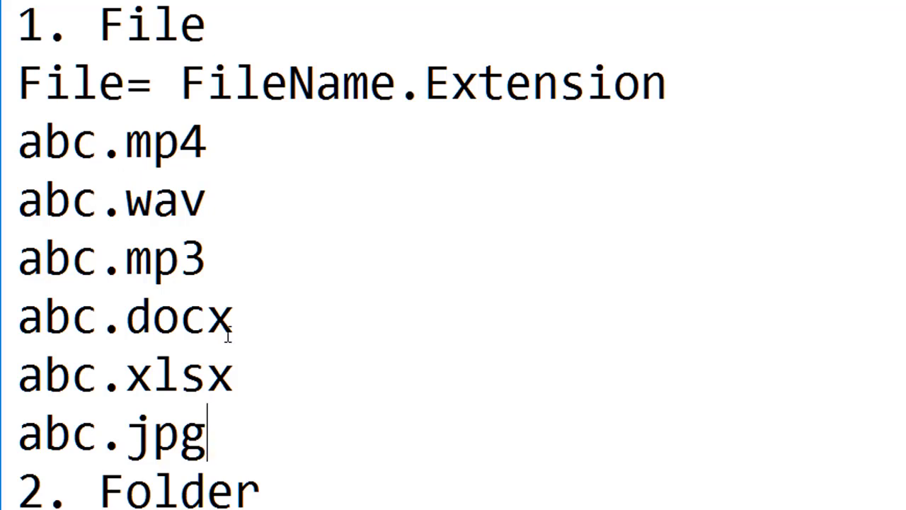
Step: Highlight the example names in the notes and examine the extensions of the files in the Test folder, such as 6=.jpg and 2.png
{"action": "left_click_drag", "start_coordinate": [206, 433], "coordinate": [113, 214]}
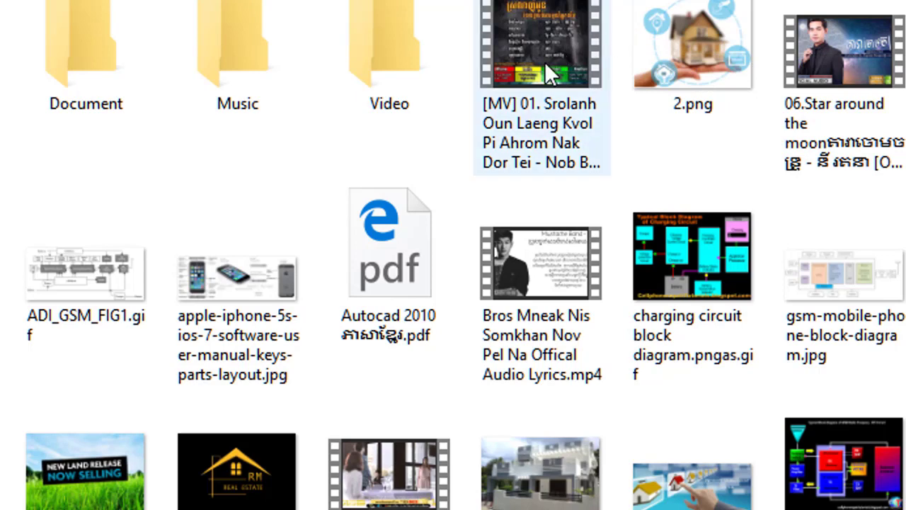
{"action": "mouse_move", "coordinate": [544, 63]}
{"action": "mouse_move", "coordinate": [517, 340]}
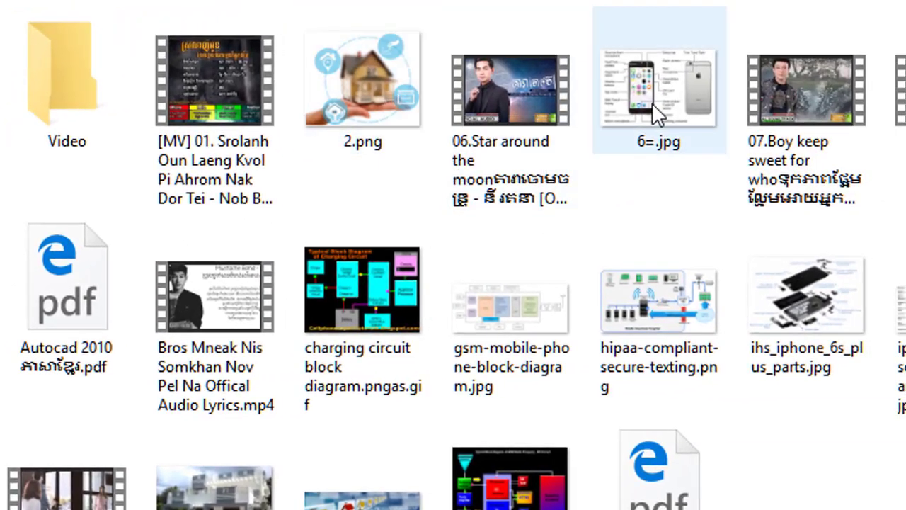
{"action": "left_click", "coordinate": [673, 111]}
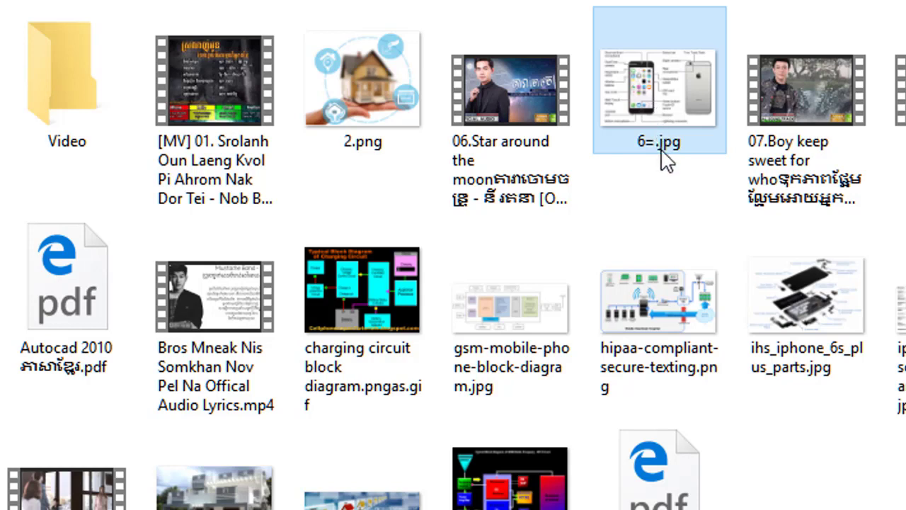
{"action": "mouse_move", "coordinate": [673, 141]}
{"action": "mouse_move", "coordinate": [407, 131]}
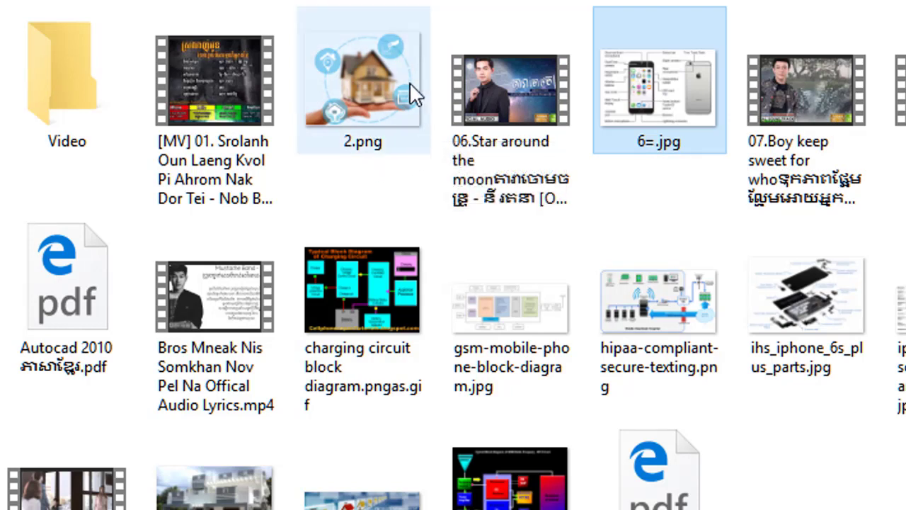
{"action": "mouse_move", "coordinate": [370, 150]}
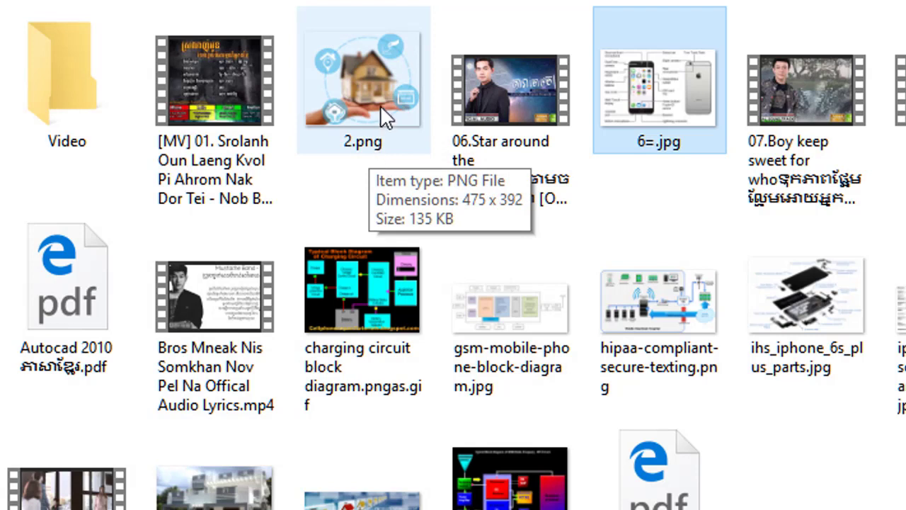
{"action": "mouse_move", "coordinate": [366, 80]}
{"action": "mouse_move", "coordinate": [532, 159]}
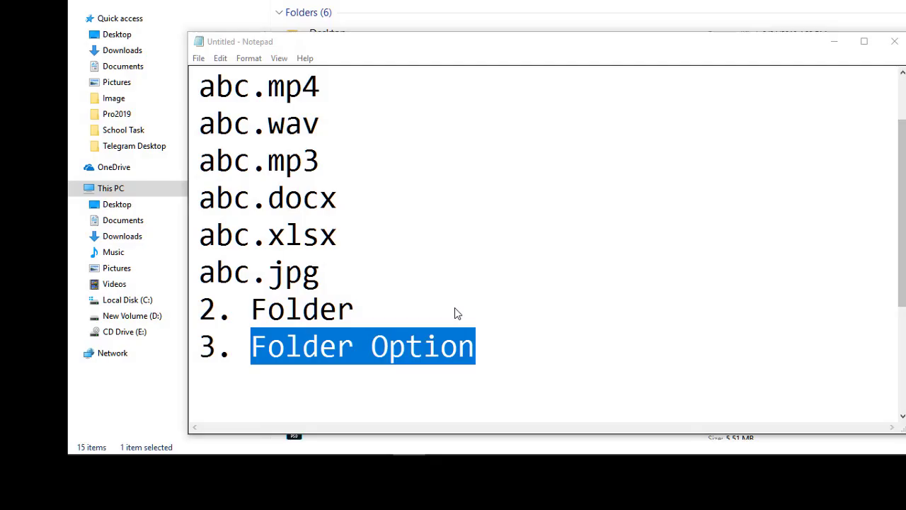
Step: Highlight the "2. Folder" line in Notepad and open the Test folder on New Volume (D:) in File Explorer
{"action": "left_click", "coordinate": [455, 308]}
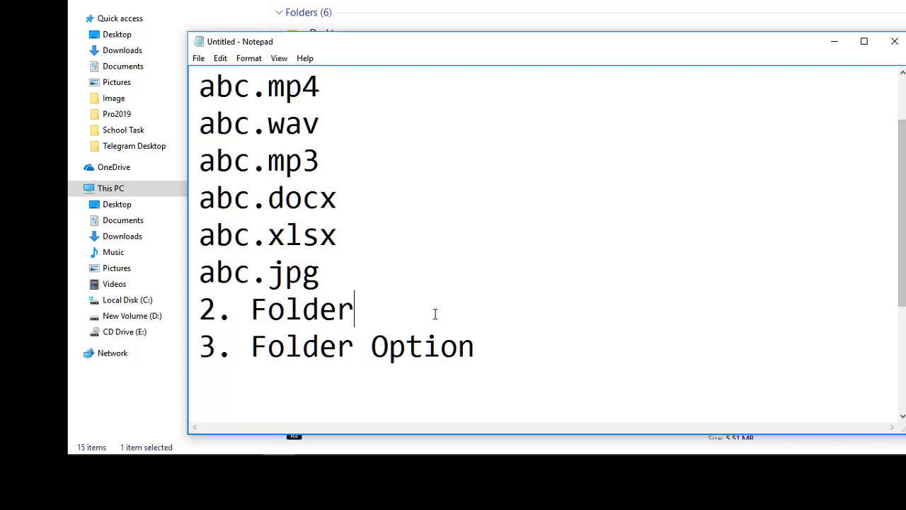
{"action": "left_click_drag", "start_coordinate": [435, 314], "coordinate": [205, 309]}
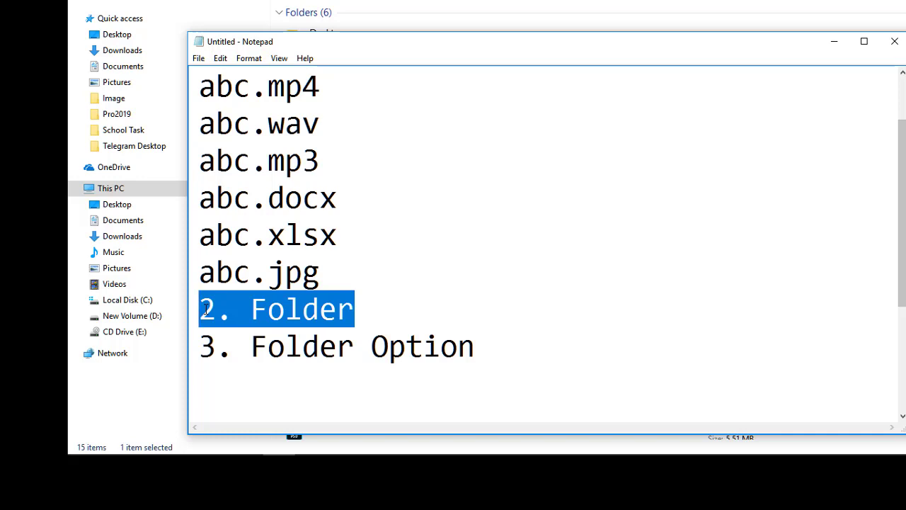
{"action": "left_click", "coordinate": [117, 189]}
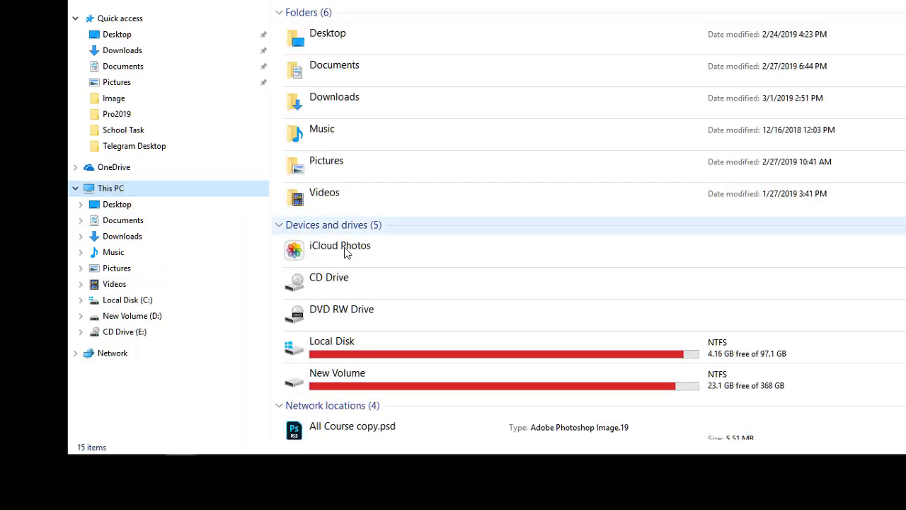
{"action": "double_click", "coordinate": [375, 382]}
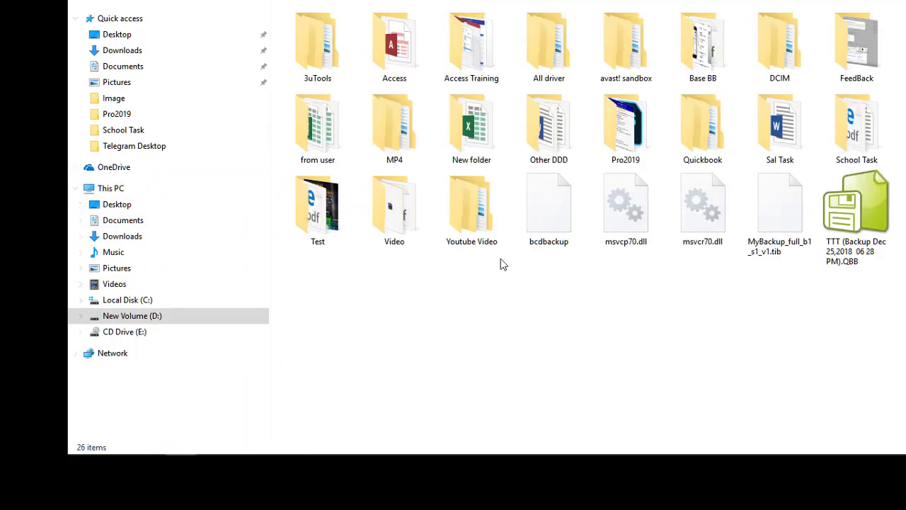
{"action": "double_click", "coordinate": [323, 212]}
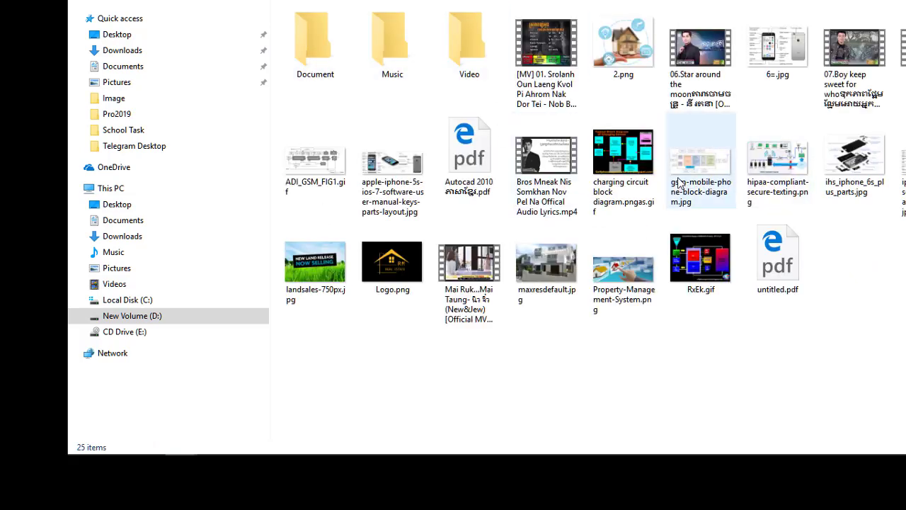
{"action": "mouse_move", "coordinate": [678, 182]}
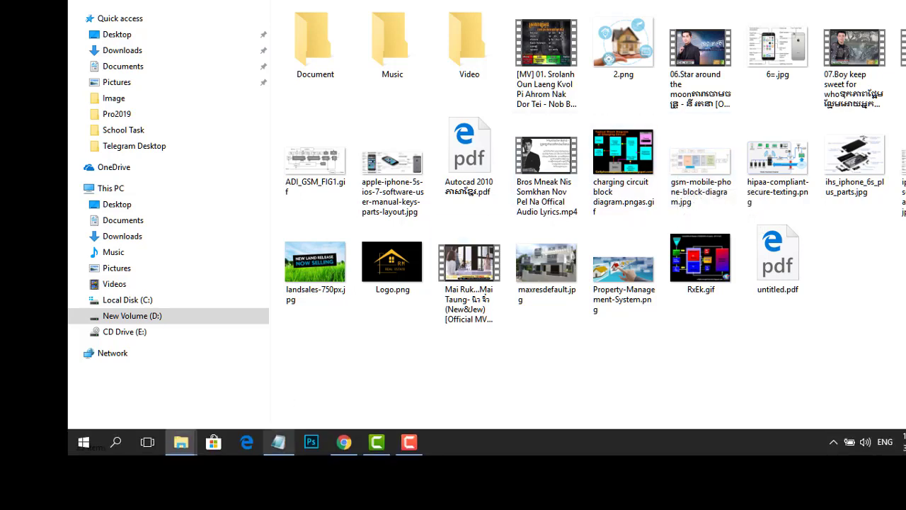
Step: Highlight the "3. Folder Option" line in Notepad and return to the Test folder in File Explorer
{"action": "left_click", "coordinate": [279, 441]}
{"action": "left_click_drag", "start_coordinate": [199, 347], "coordinate": [477, 346]}
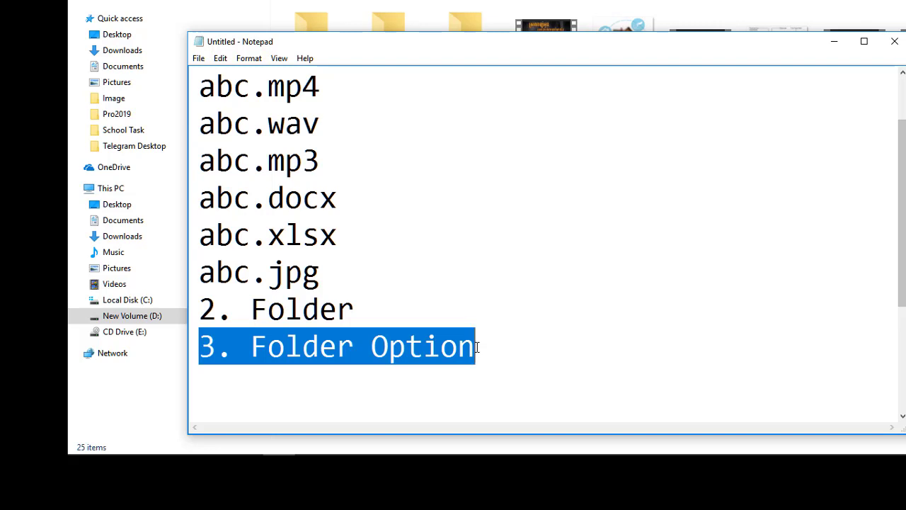
{"action": "left_click", "coordinate": [477, 7]}
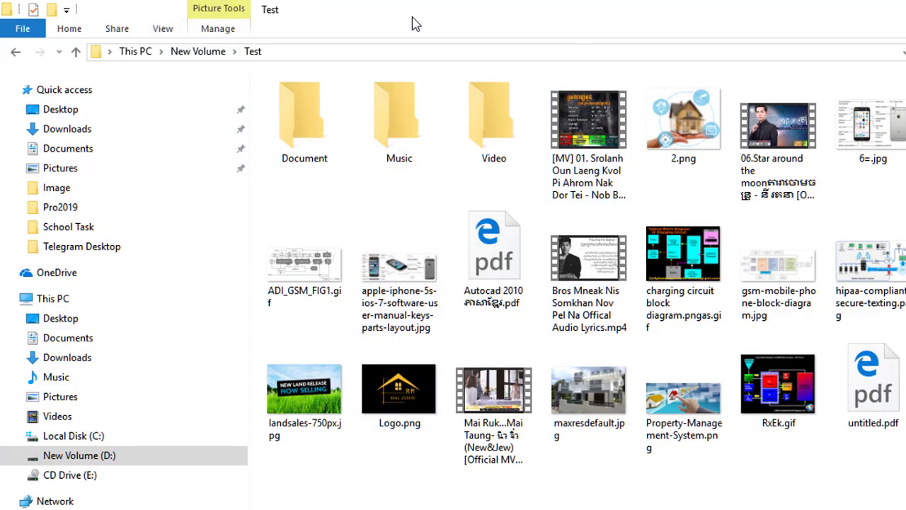
Step: Open Folder Options, review the general and advanced view settings, and close the dialog without applying changes
{"action": "left_click", "coordinate": [159, 29]}
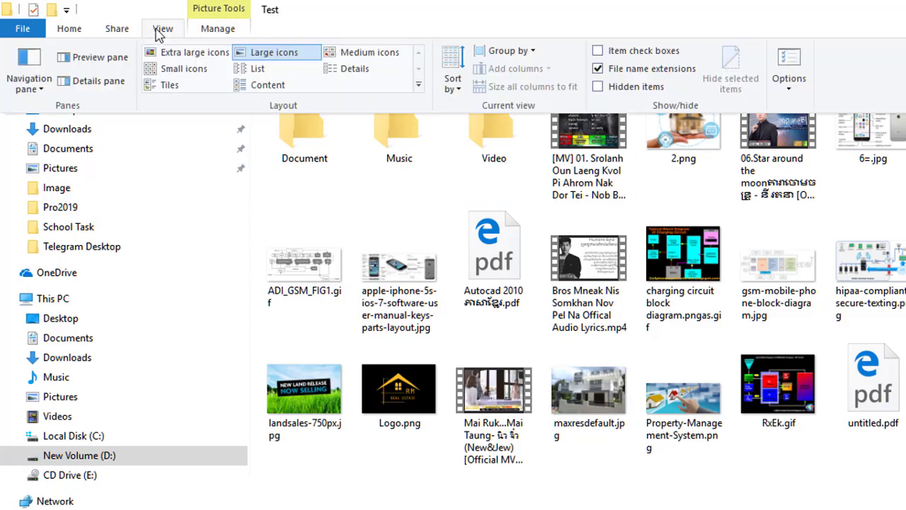
{"action": "left_click", "coordinate": [789, 64]}
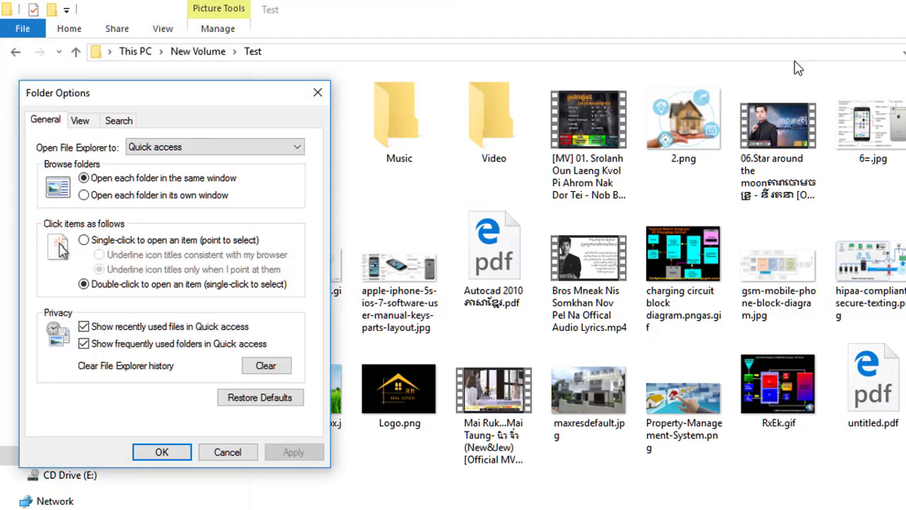
{"action": "left_click_drag", "start_coordinate": [221, 96], "coordinate": [506, 98]}
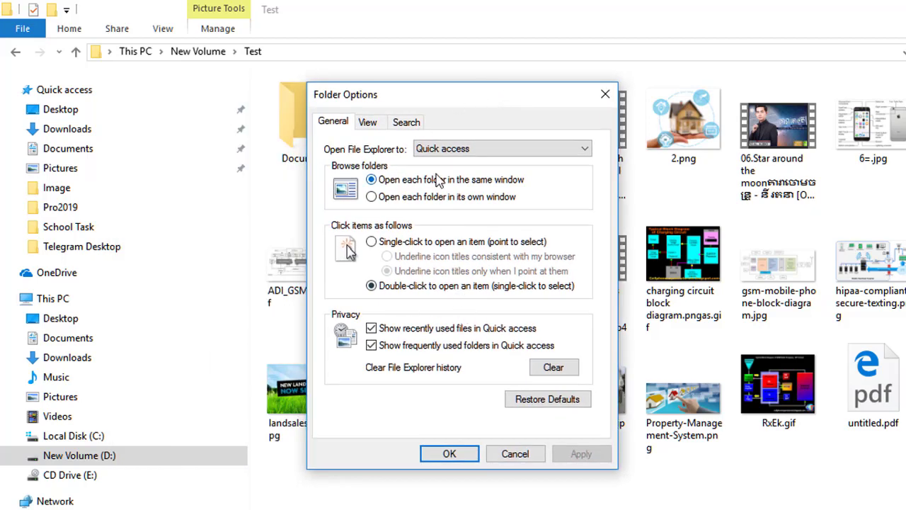
{"action": "left_click", "coordinate": [375, 127]}
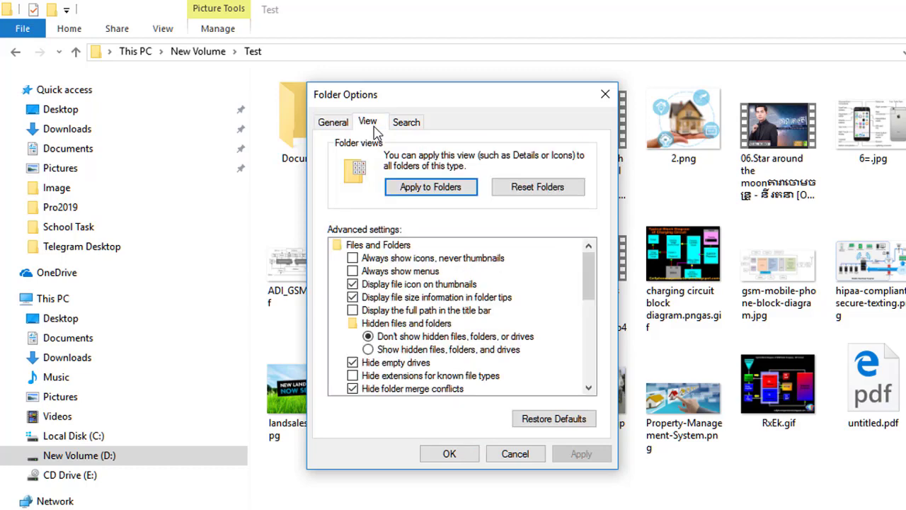
{"action": "left_click_drag", "start_coordinate": [590, 272], "coordinate": [593, 252]}
{"action": "left_click_drag", "start_coordinate": [586, 289], "coordinate": [589, 361]}
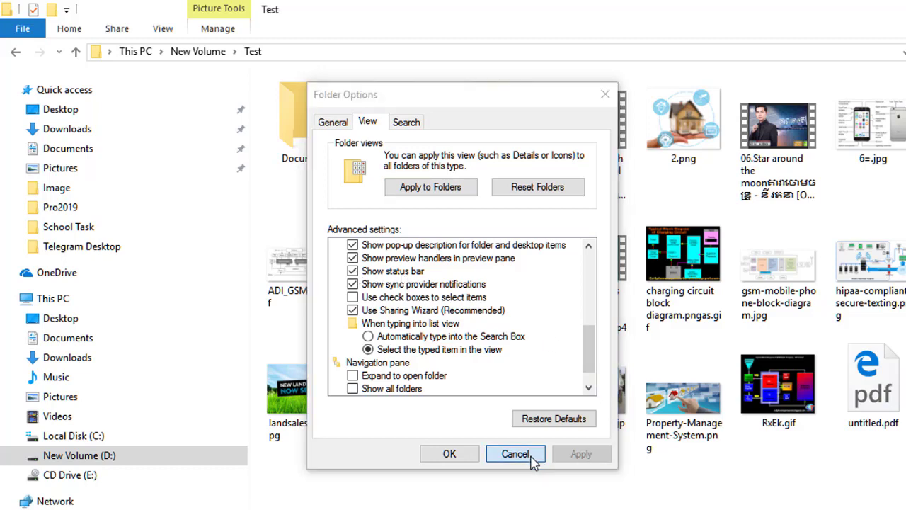
{"action": "left_click", "coordinate": [528, 457]}
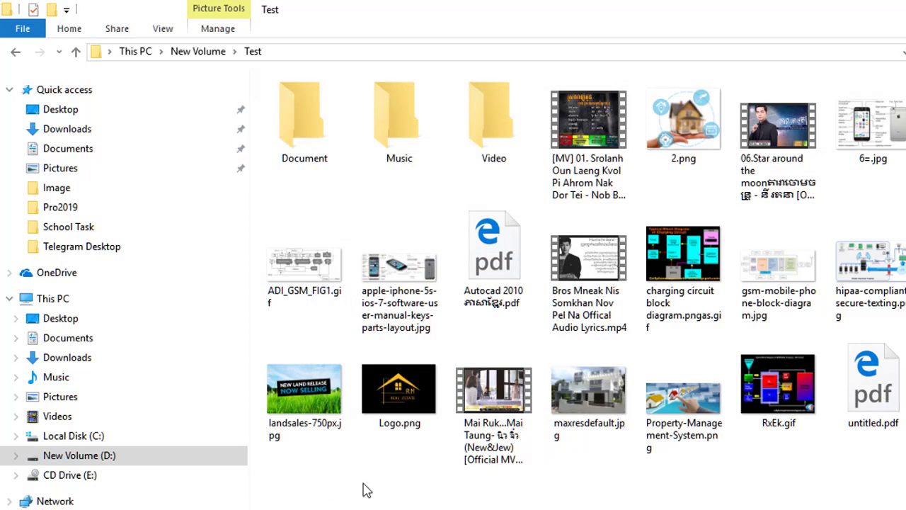
Step: Select all items in the Test folder and release the selection
{"action": "left_click_drag", "start_coordinate": [299, 489], "coordinate": [905, 71]}
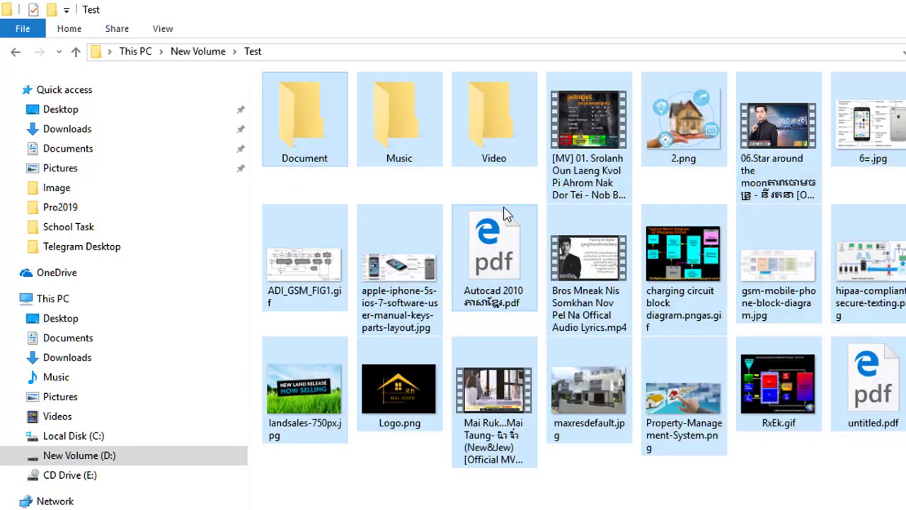
{"action": "left_click", "coordinate": [303, 262]}
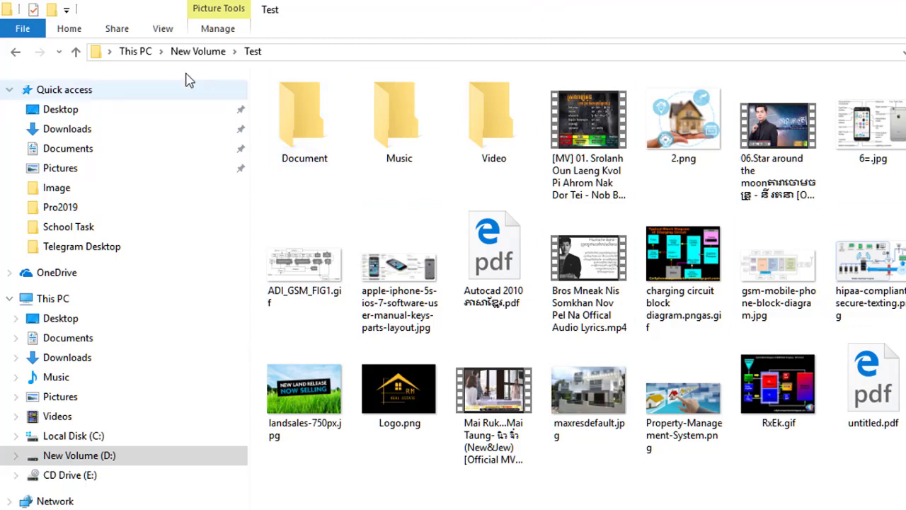
Step: Turn off the "Show status bar" setting in Folder Options and apply the change
{"action": "left_click", "coordinate": [163, 29]}
{"action": "left_click", "coordinate": [793, 66]}
{"action": "left_click", "coordinate": [83, 122]}
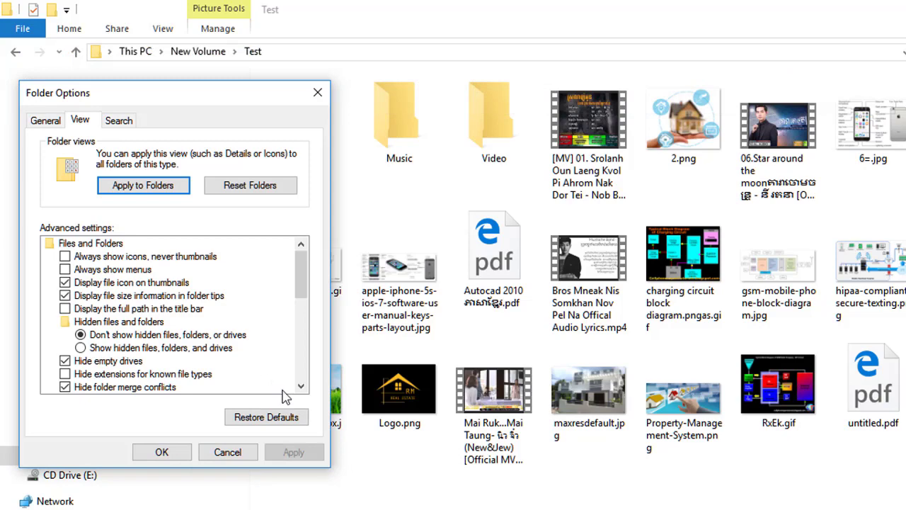
{"action": "scroll", "coordinate": [292, 389], "scroll_direction": "down", "scroll_amount": 5}
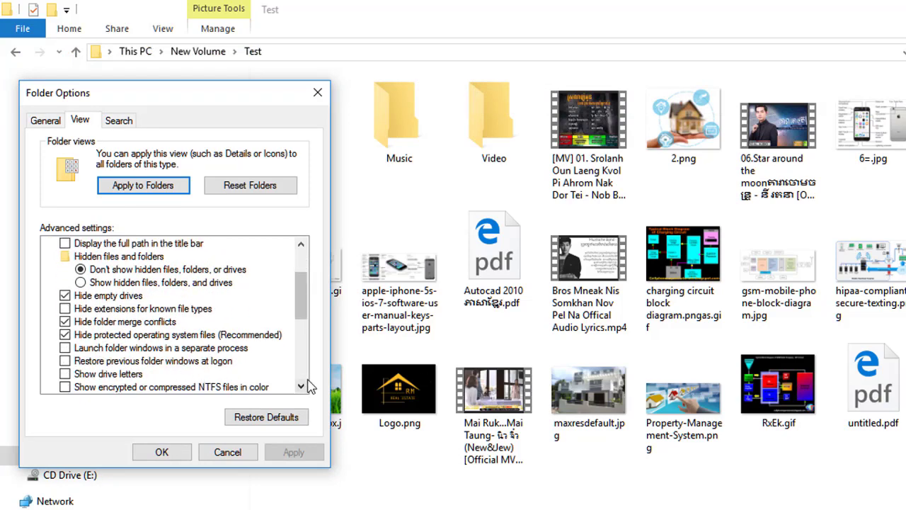
{"action": "scroll", "coordinate": [309, 383], "scroll_direction": "down", "scroll_amount": 2}
{"action": "scroll", "coordinate": [309, 386], "scroll_direction": "down", "scroll_amount": 2}
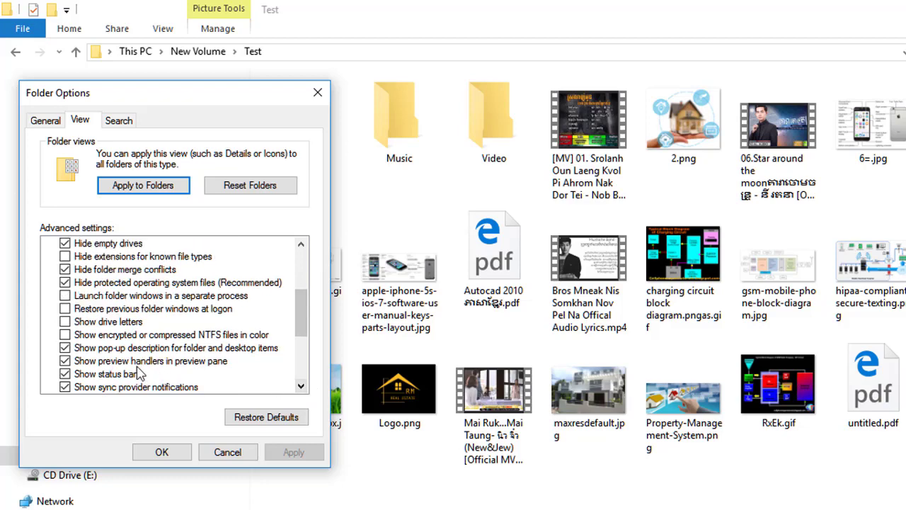
{"action": "left_click", "coordinate": [128, 375]}
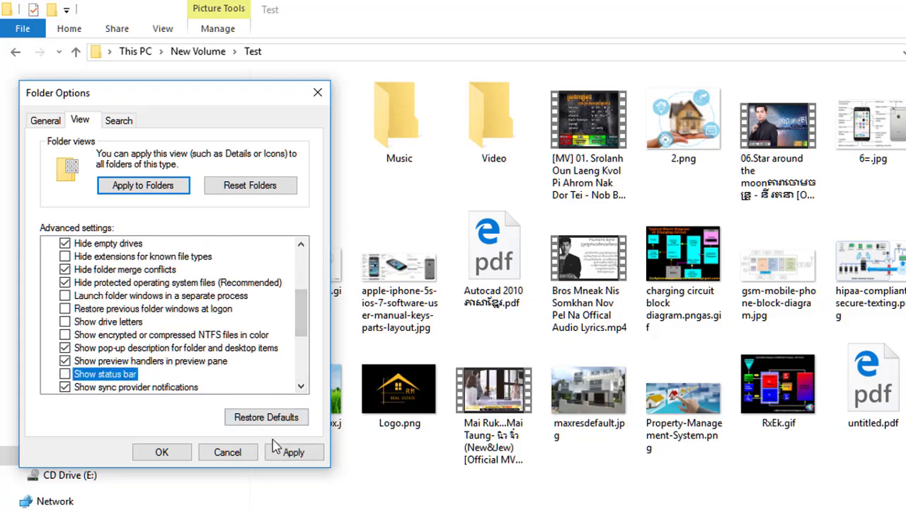
{"action": "left_click", "coordinate": [293, 454]}
{"action": "left_click", "coordinate": [171, 452]}
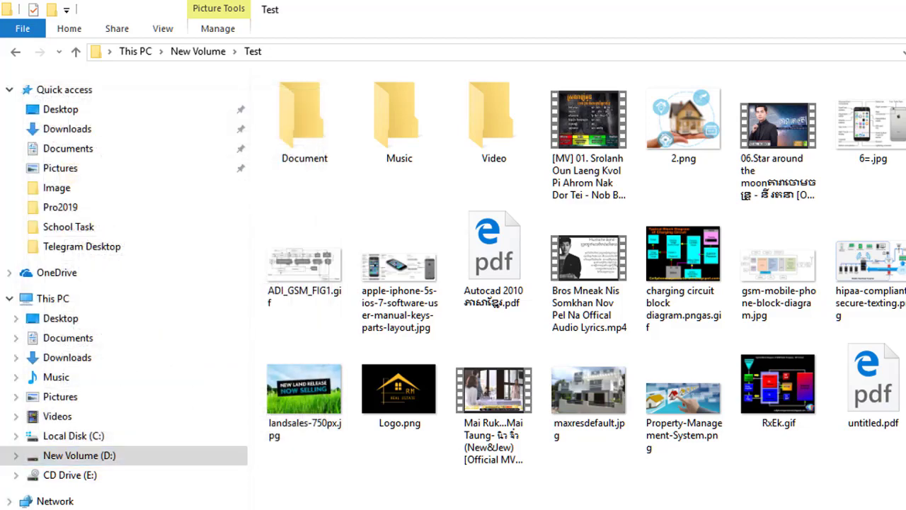
Step: Go to This PC and enable "Show drive letters" in the advanced view settings of Folder Options
{"action": "left_click", "coordinate": [87, 306]}
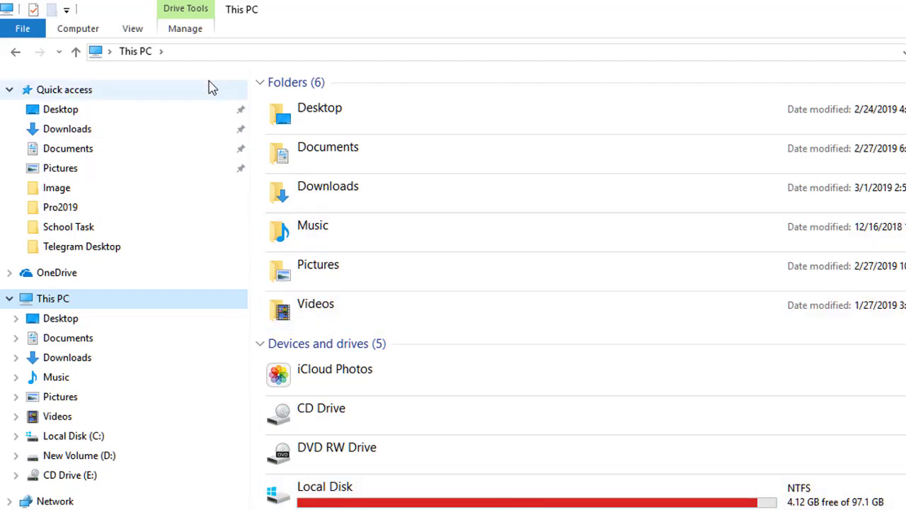
{"action": "left_click", "coordinate": [134, 31]}
{"action": "left_click", "coordinate": [799, 59]}
{"action": "left_click", "coordinate": [81, 121]}
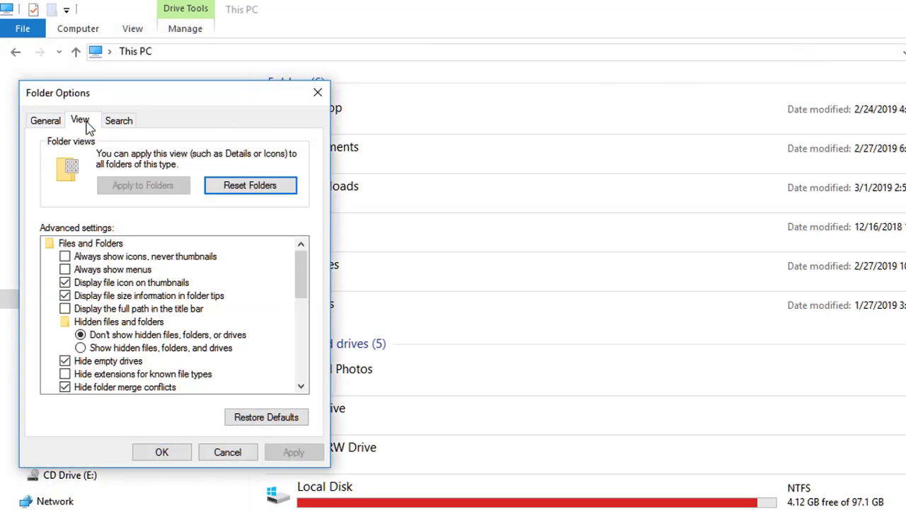
{"action": "left_click", "coordinate": [305, 370]}
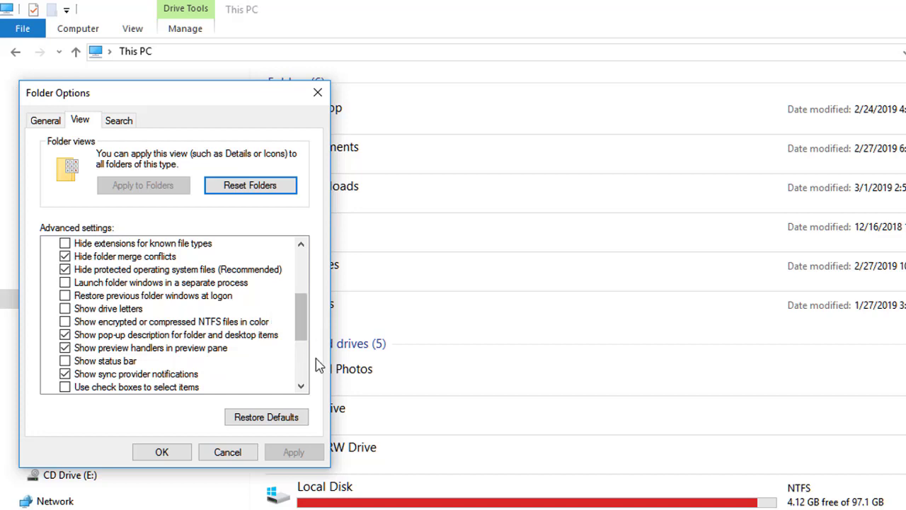
{"action": "left_click", "coordinate": [301, 244]}
{"action": "left_click", "coordinate": [301, 244]}
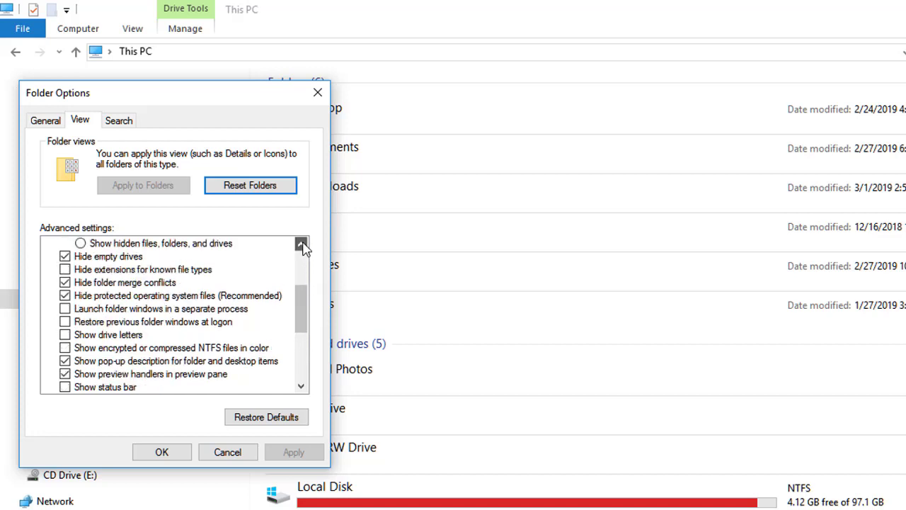
{"action": "left_click", "coordinate": [92, 339]}
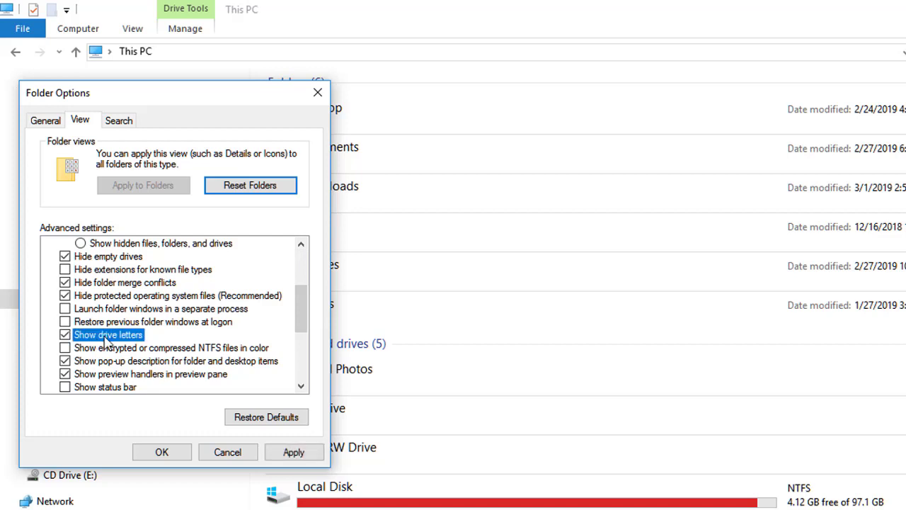
{"action": "left_click", "coordinate": [290, 452]}
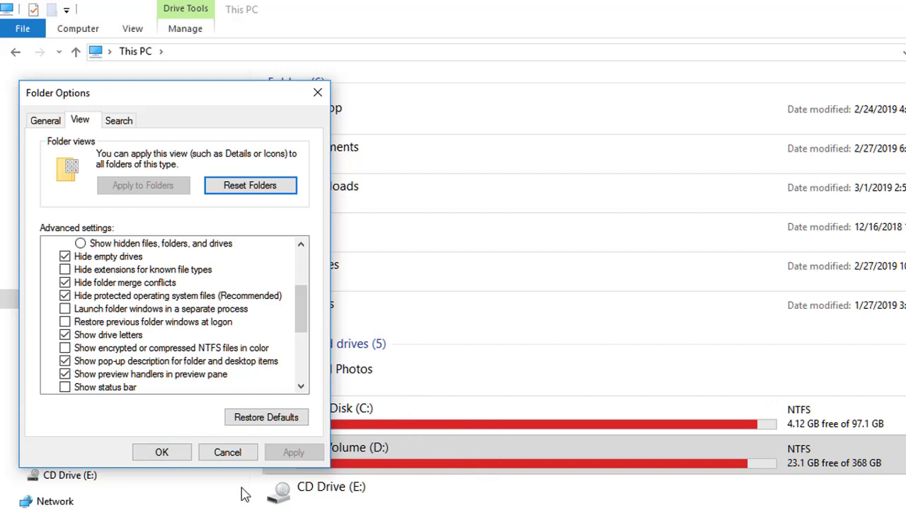
{"action": "left_click", "coordinate": [174, 457]}
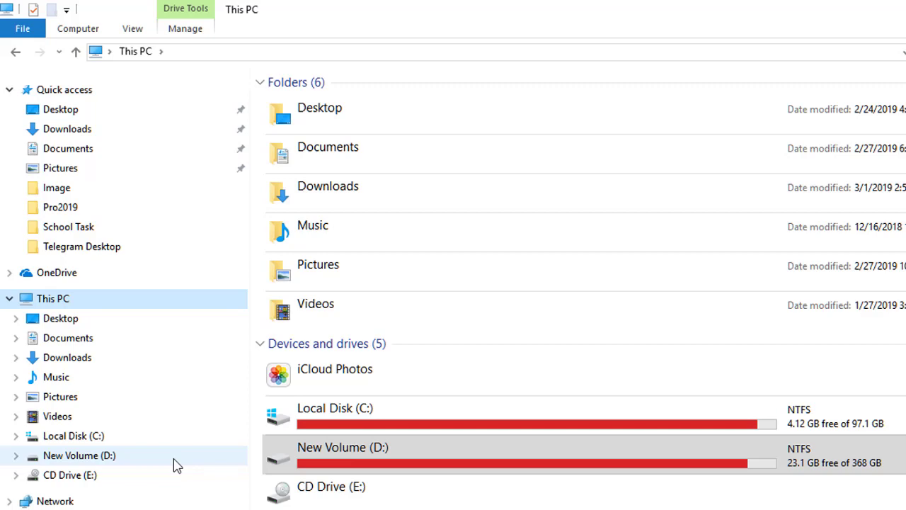
Step: Open the Test folder on New Volume (D:) and apply the Hidden attribute to its Video folder
{"action": "left_click", "coordinate": [126, 461]}
{"action": "double_click", "coordinate": [324, 356]}
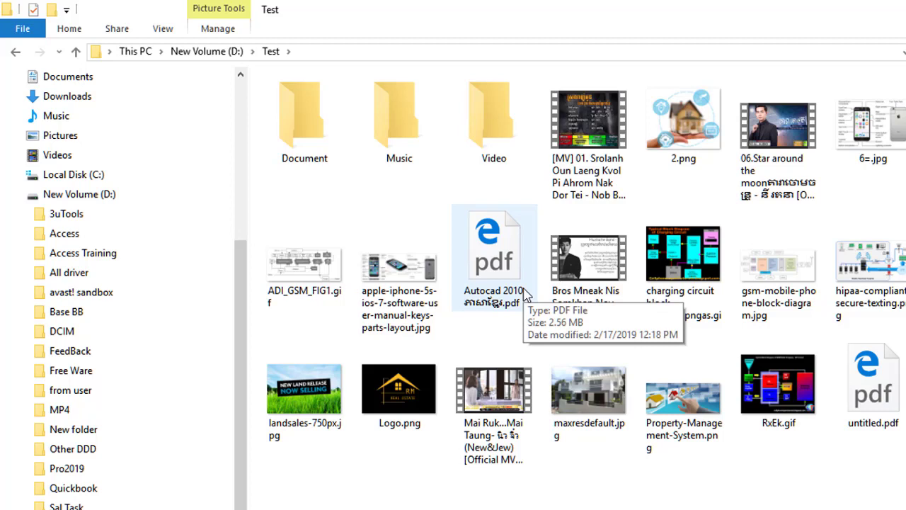
{"action": "right_click", "coordinate": [515, 117]}
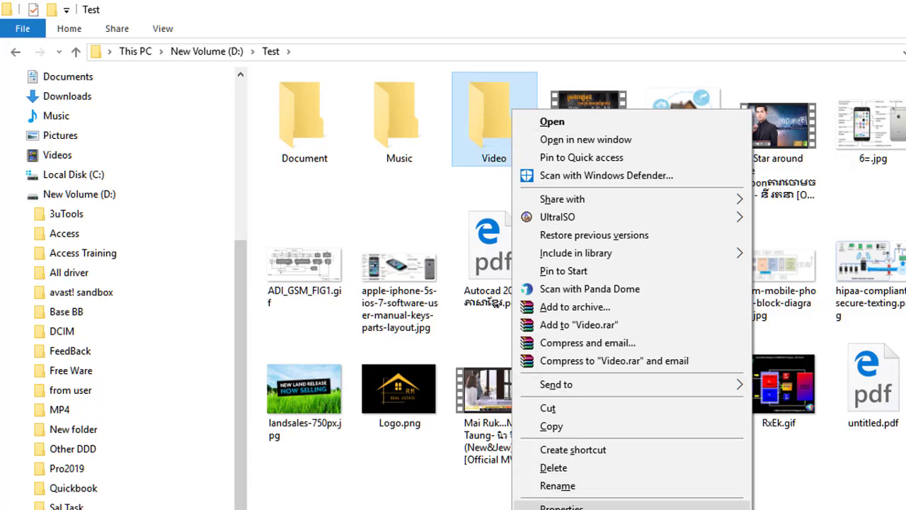
{"action": "left_click", "coordinate": [562, 507]}
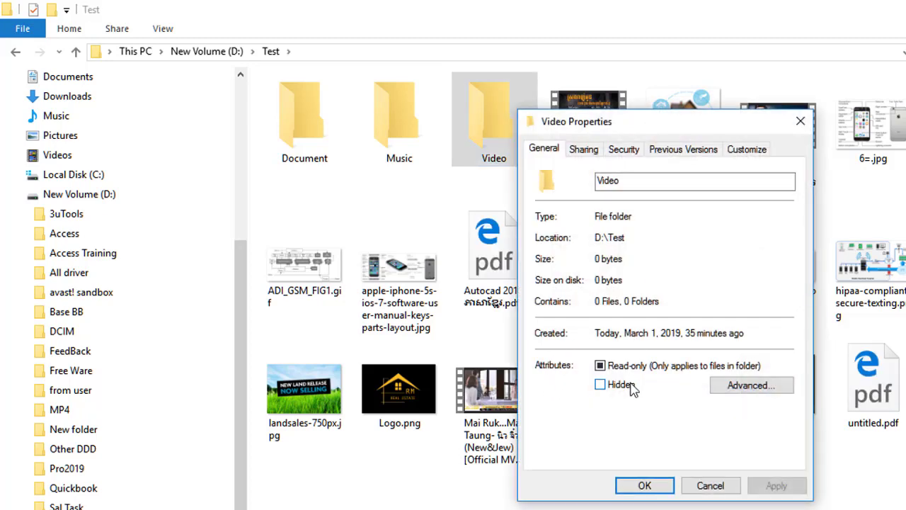
{"action": "left_click", "coordinate": [621, 384]}
{"action": "left_click", "coordinate": [775, 484]}
{"action": "left_click", "coordinate": [669, 487]}
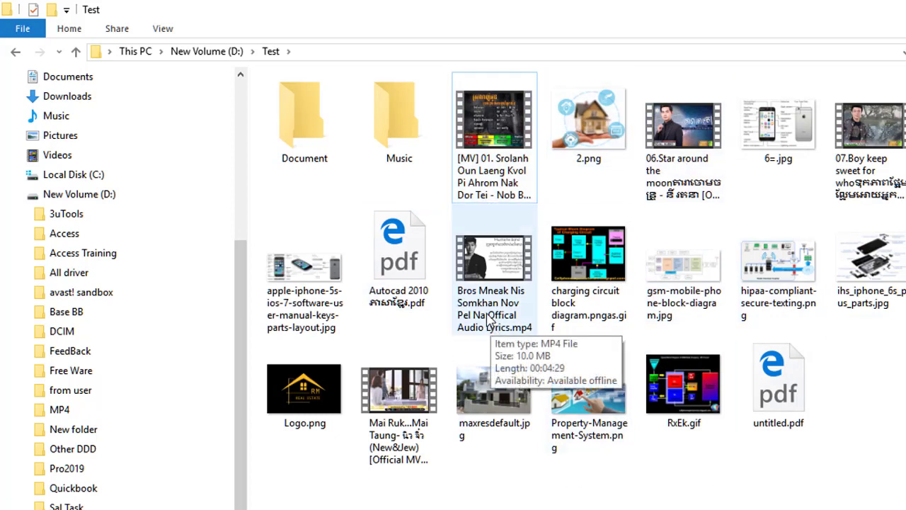
Step: Set Folder Options to "Show hidden files, folders, and drives" and apply it
{"action": "left_click", "coordinate": [168, 32]}
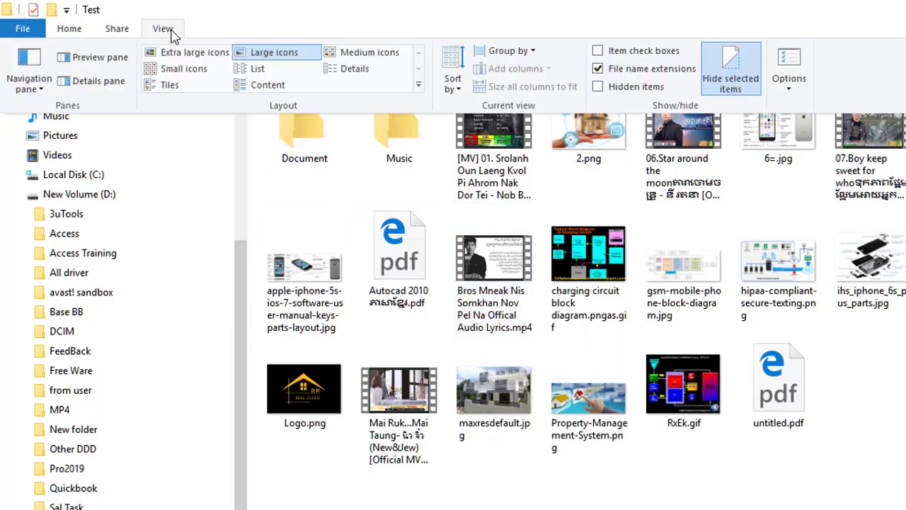
{"action": "left_click", "coordinate": [790, 73]}
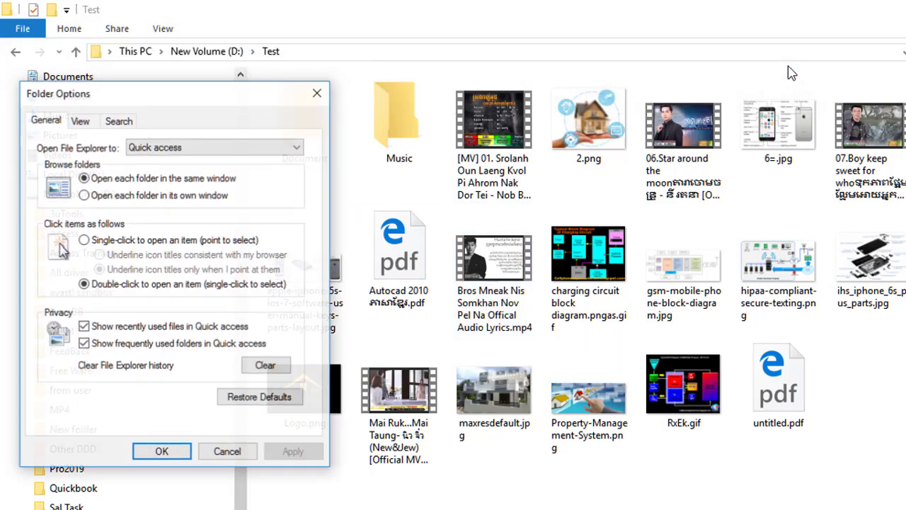
{"action": "left_click", "coordinate": [81, 121]}
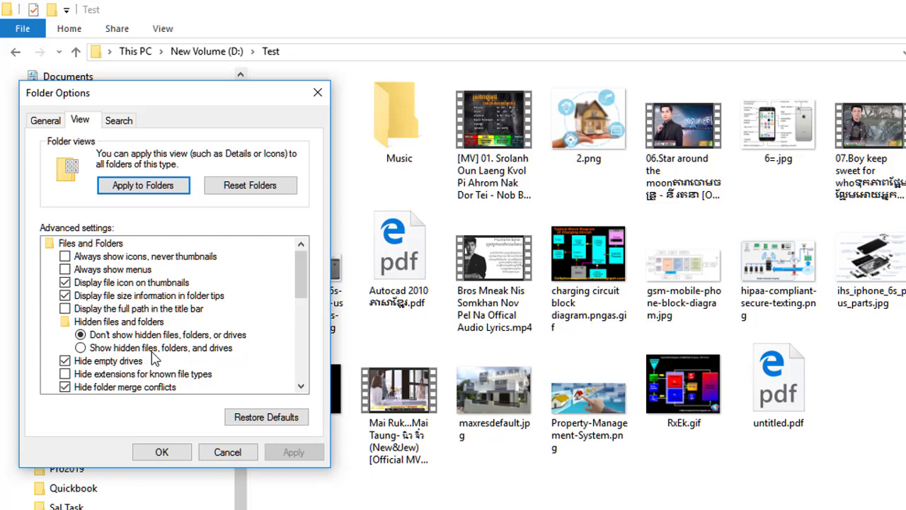
{"action": "left_click", "coordinate": [225, 349]}
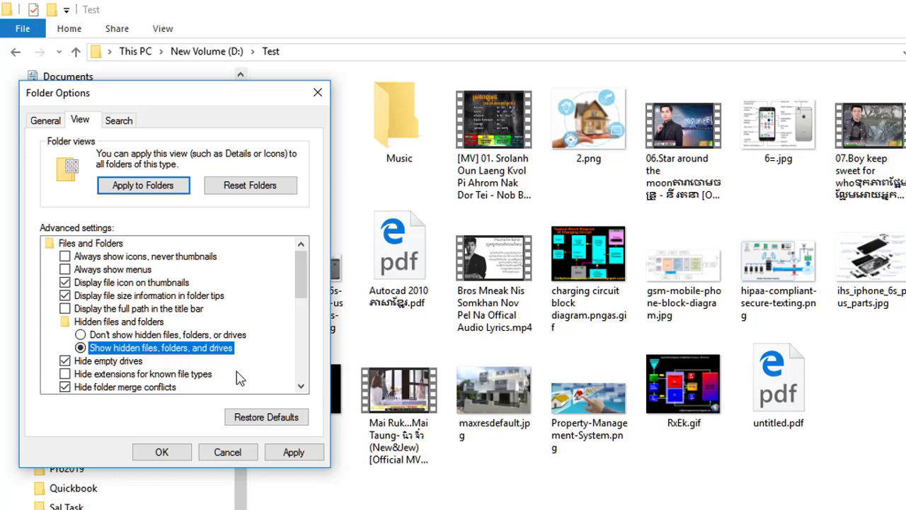
{"action": "left_click", "coordinate": [312, 457]}
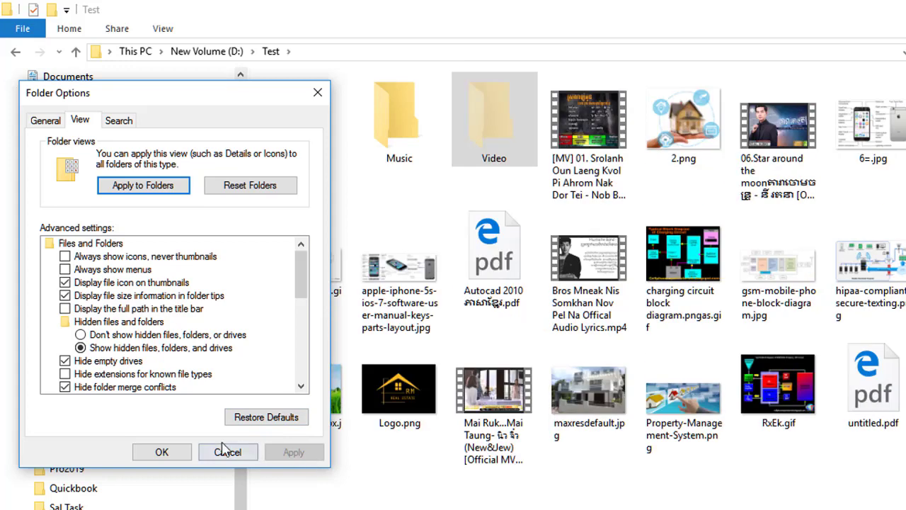
{"action": "left_click", "coordinate": [162, 452]}
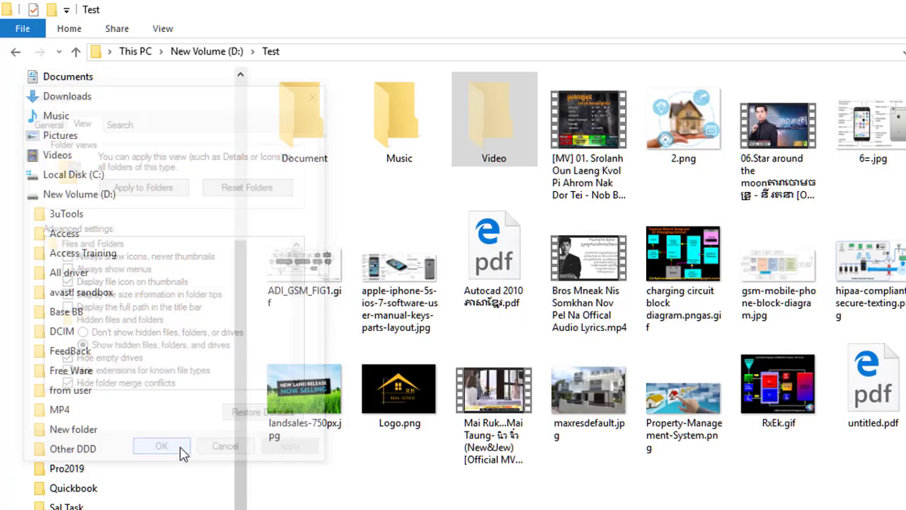
{"action": "left_click", "coordinate": [425, 197]}
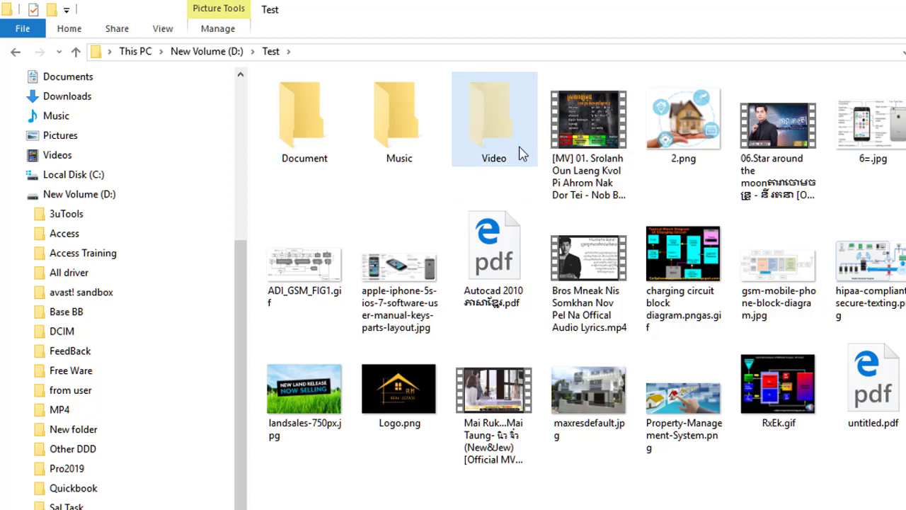
Step: Remove the Hidden attribute from the Video folder in its properties and deselect the folder
{"action": "right_click", "coordinate": [482, 157]}
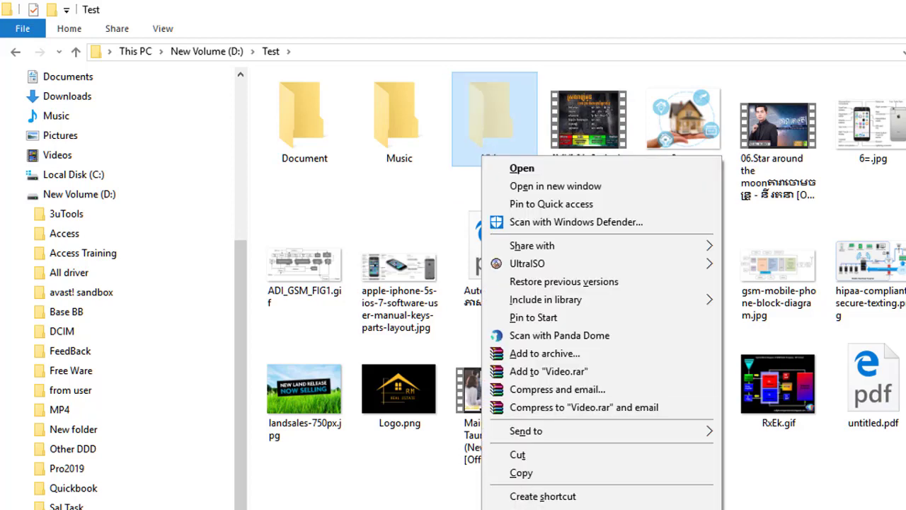
{"action": "key", "text": "r"}
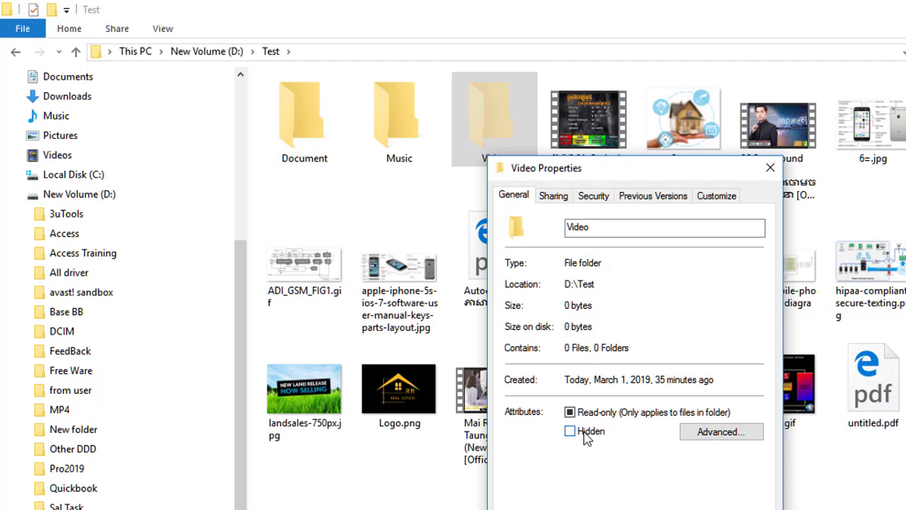
{"action": "key", "text": "Escape"}
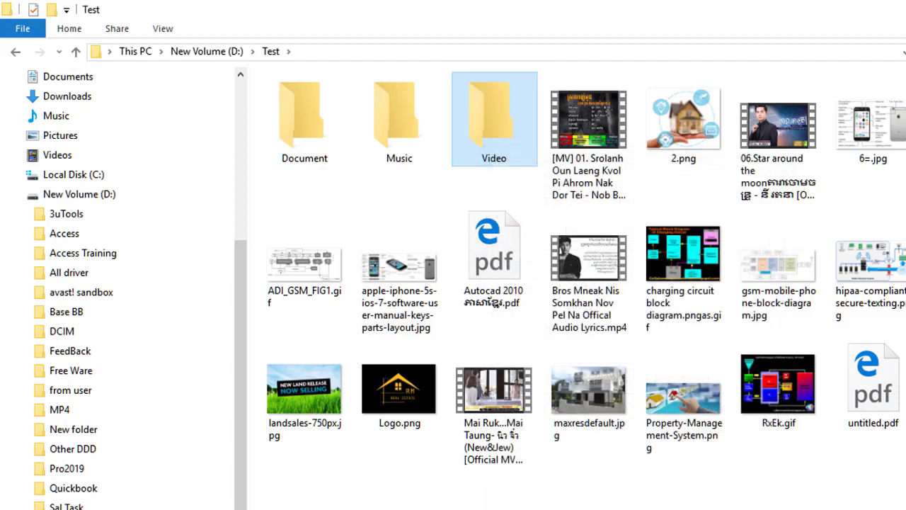
{"action": "key", "text": "ctrl+space"}
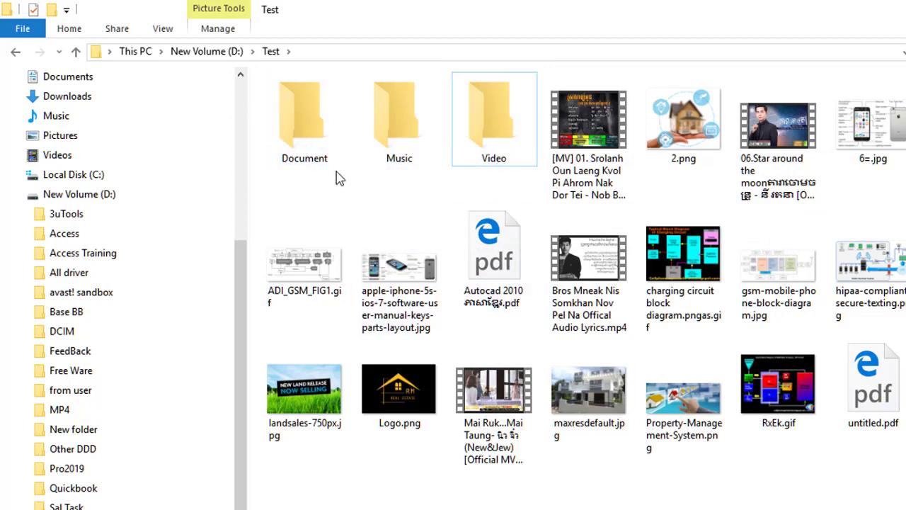
Step: Apply the Hidden attribute to the Document folder through its properties
{"action": "right_click", "coordinate": [327, 131]}
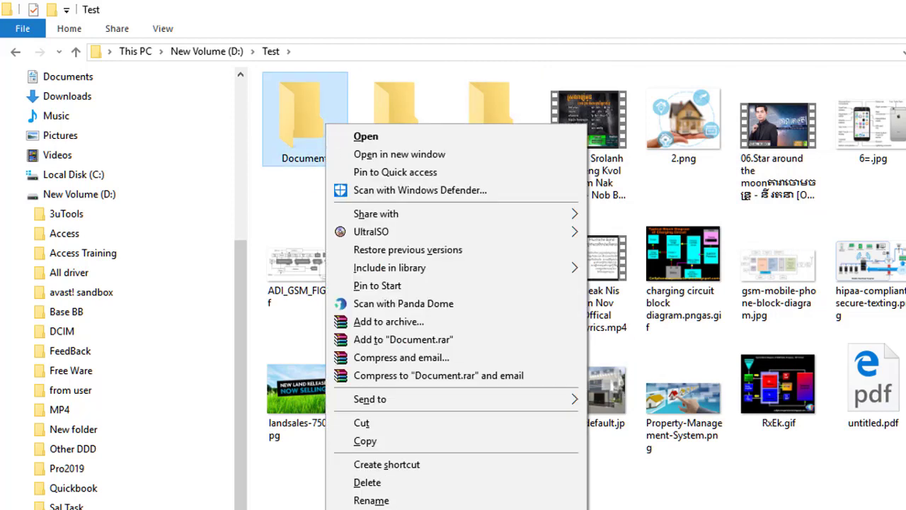
{"action": "left_click", "coordinate": [375, 509]}
{"action": "left_click", "coordinate": [438, 401]}
{"action": "left_click", "coordinate": [458, 499]}
{"action": "left_click", "coordinate": [451, 506]}
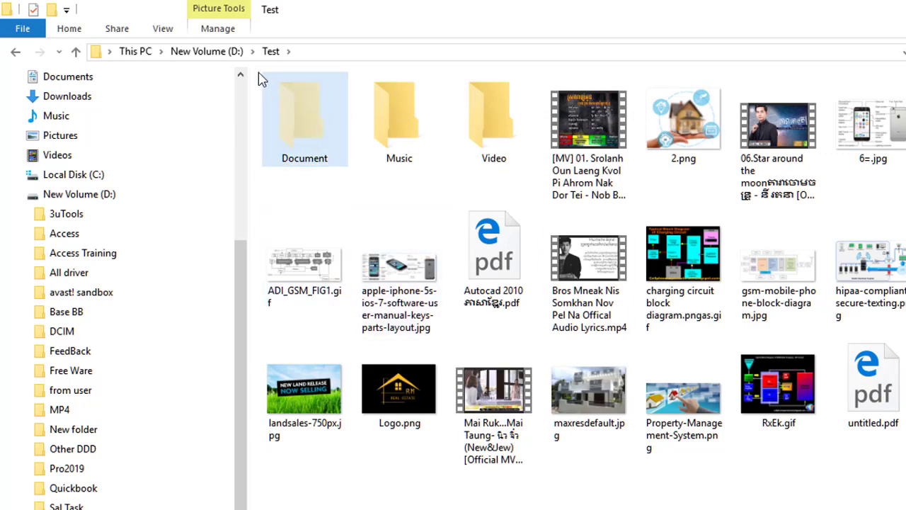
Step: Set Folder Options to "Don't show hidden files, folders, or drives" and apply it
{"action": "left_click", "coordinate": [175, 30]}
{"action": "left_click", "coordinate": [794, 77]}
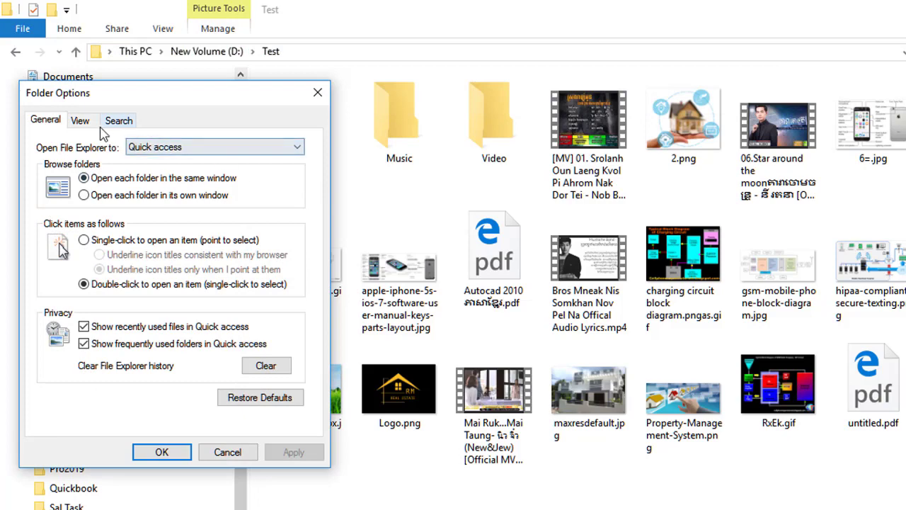
{"action": "left_click", "coordinate": [80, 122]}
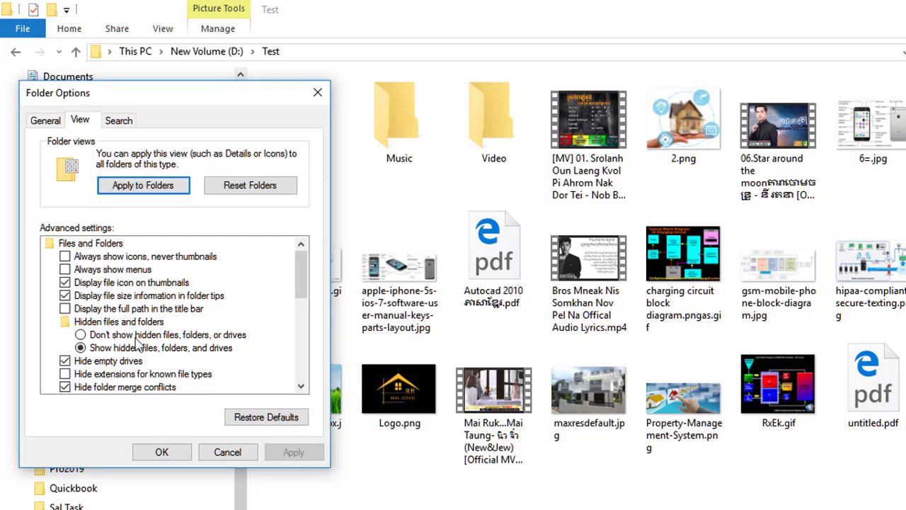
{"action": "left_click", "coordinate": [98, 336]}
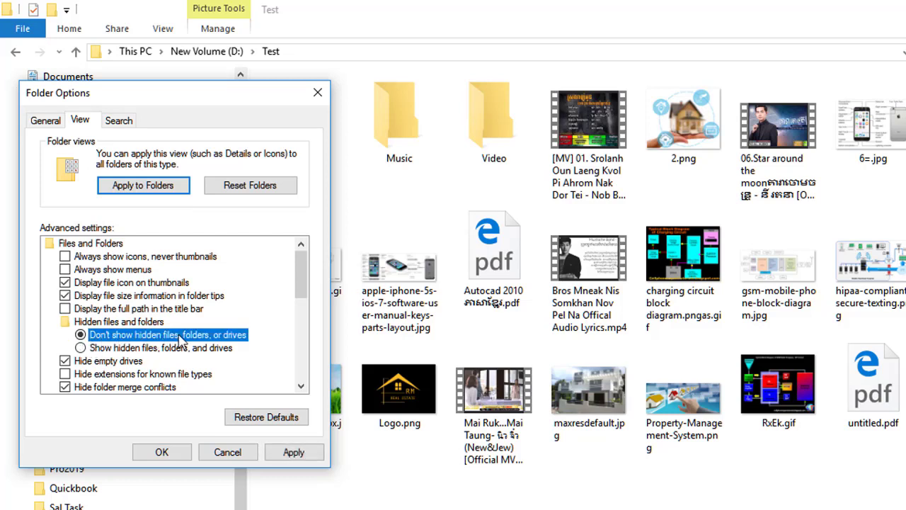
{"action": "left_click", "coordinate": [296, 452]}
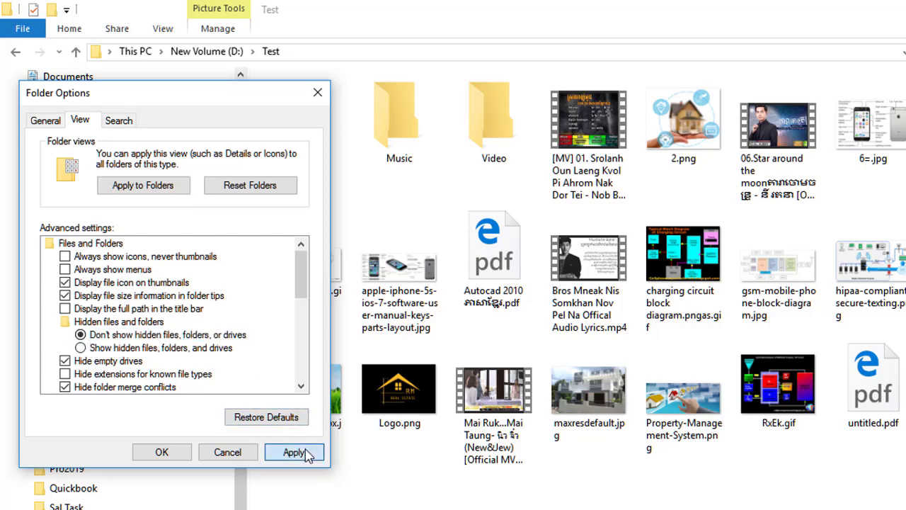
{"action": "left_click", "coordinate": [182, 454]}
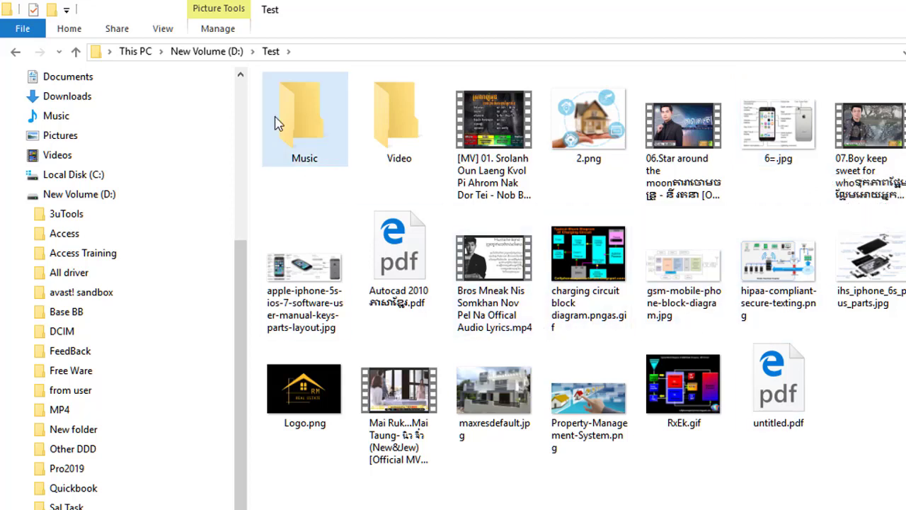
Step: Enable "Hide extensions for known file types" in the advanced Folder Options, apply it and close the dialog
{"action": "left_click", "coordinate": [177, 30]}
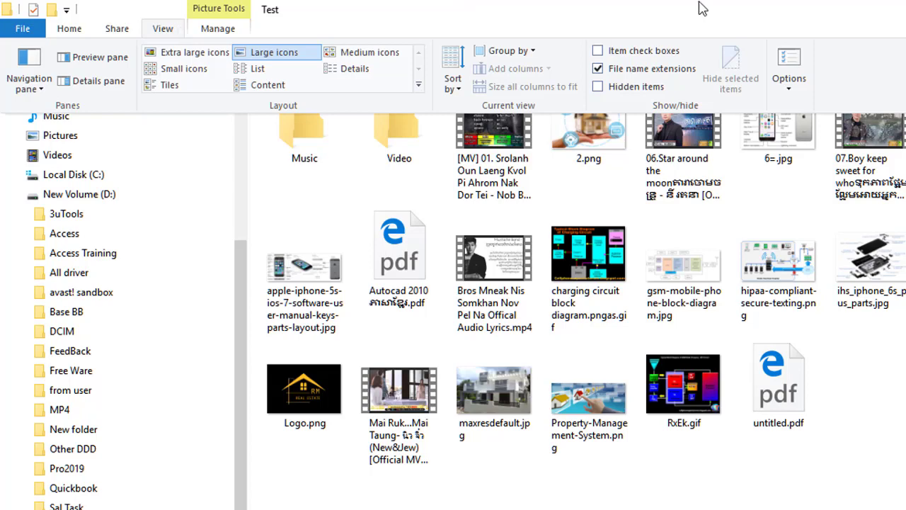
{"action": "left_click", "coordinate": [789, 63]}
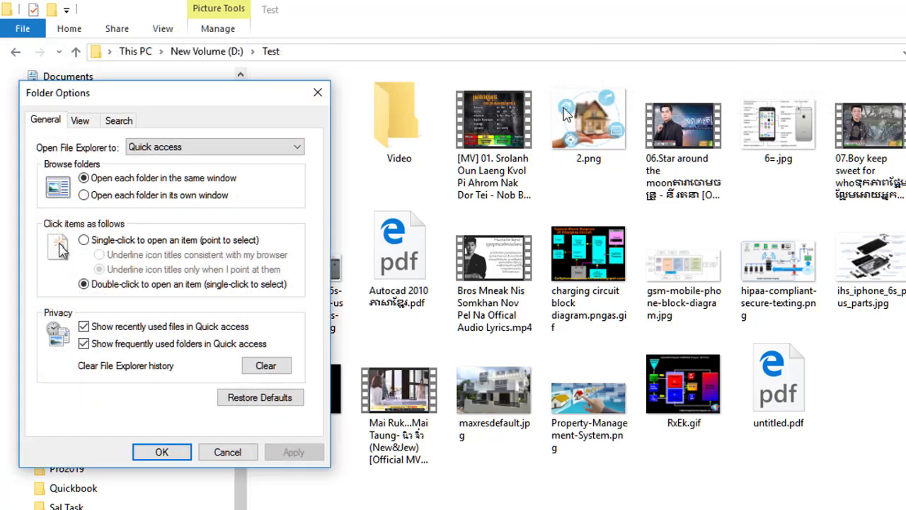
{"action": "left_click", "coordinate": [81, 121]}
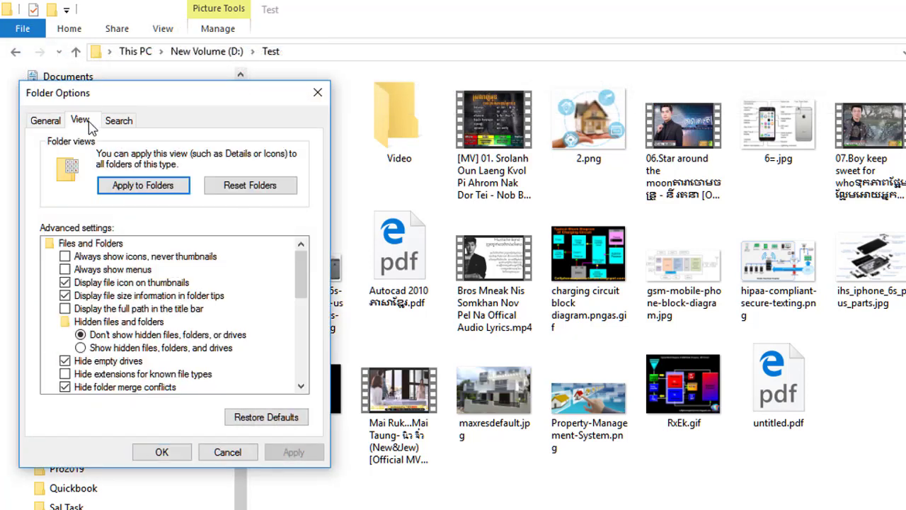
{"action": "left_click", "coordinate": [300, 386]}
{"action": "left_click", "coordinate": [301, 386]}
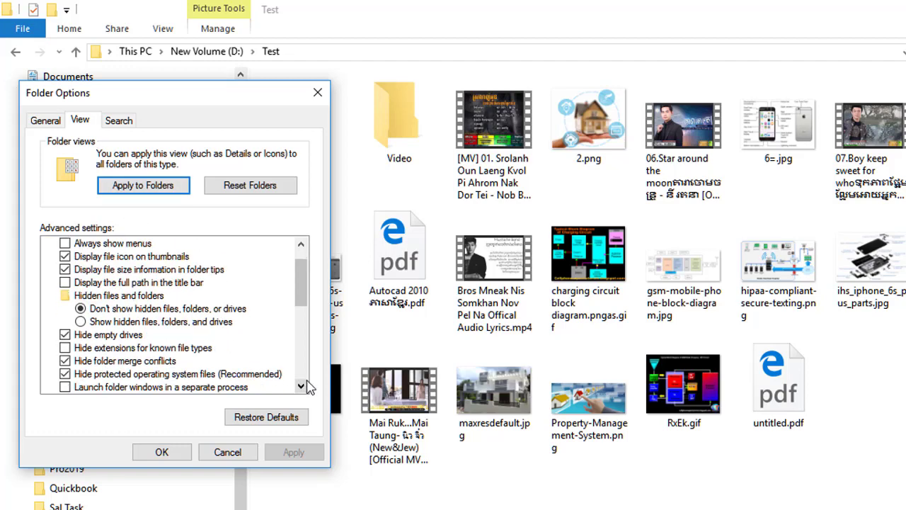
{"action": "left_click", "coordinate": [301, 385]}
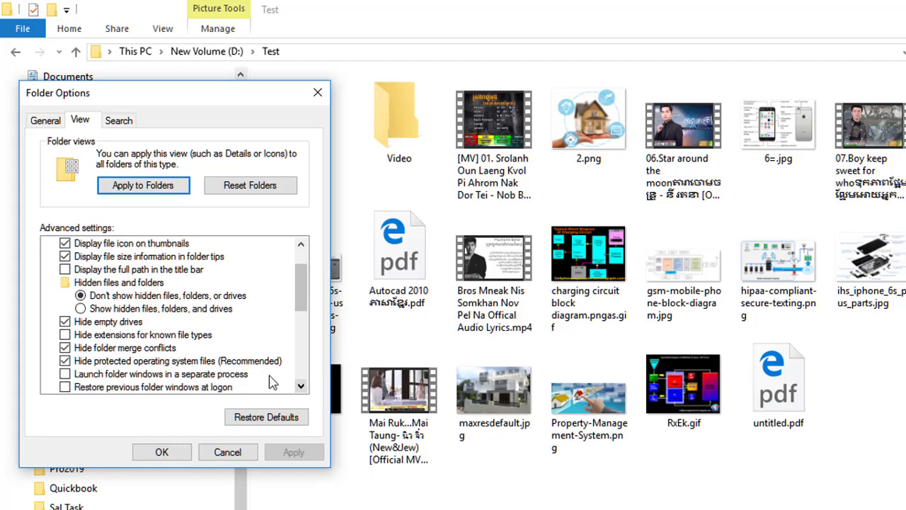
{"action": "left_click", "coordinate": [99, 338]}
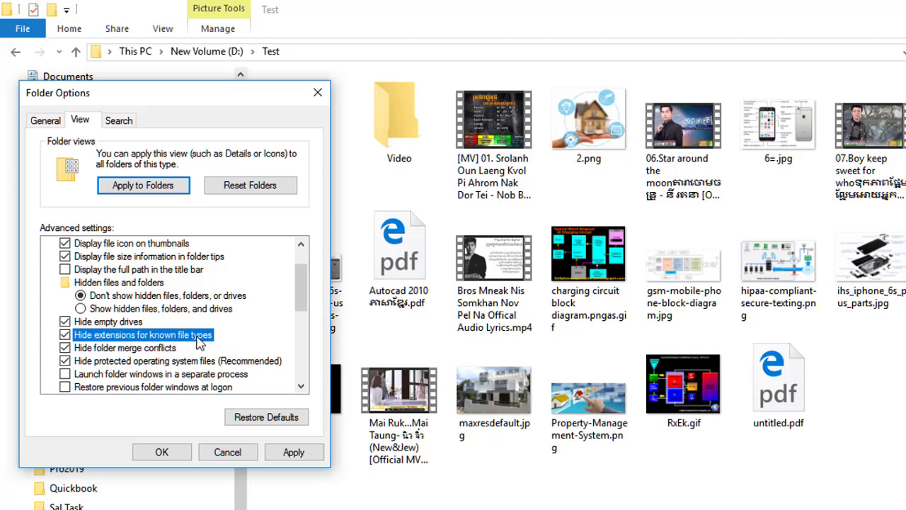
{"action": "left_click", "coordinate": [296, 455]}
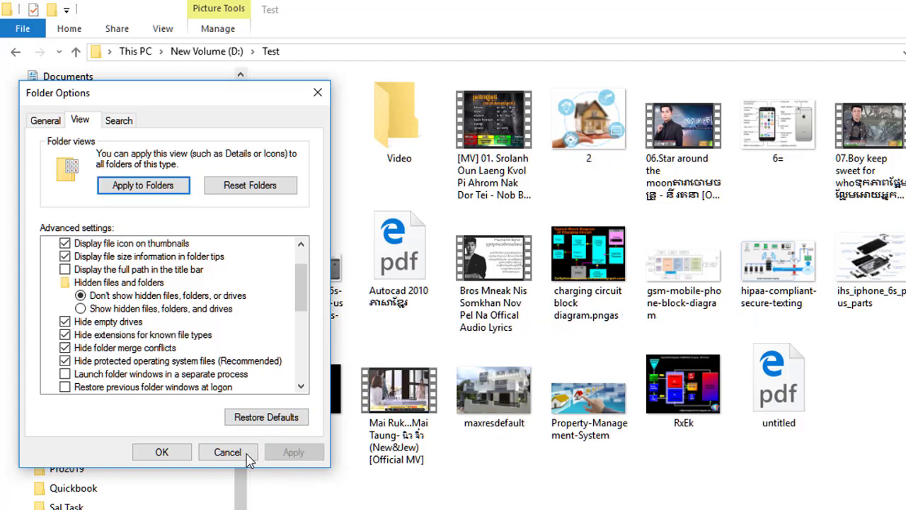
{"action": "left_click", "coordinate": [167, 453]}
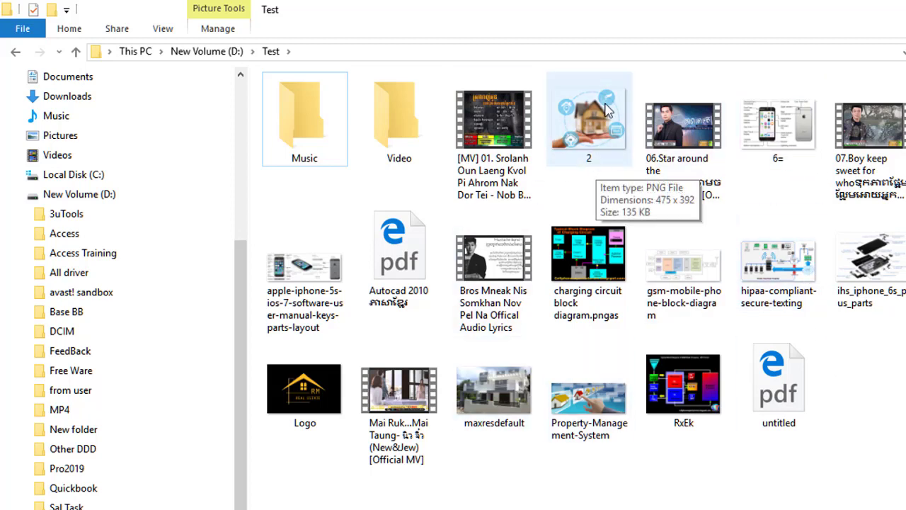
Step: Disable "Hide extensions for known file types" in the advanced Folder Options and apply the change
{"action": "mouse_move", "coordinate": [797, 149]}
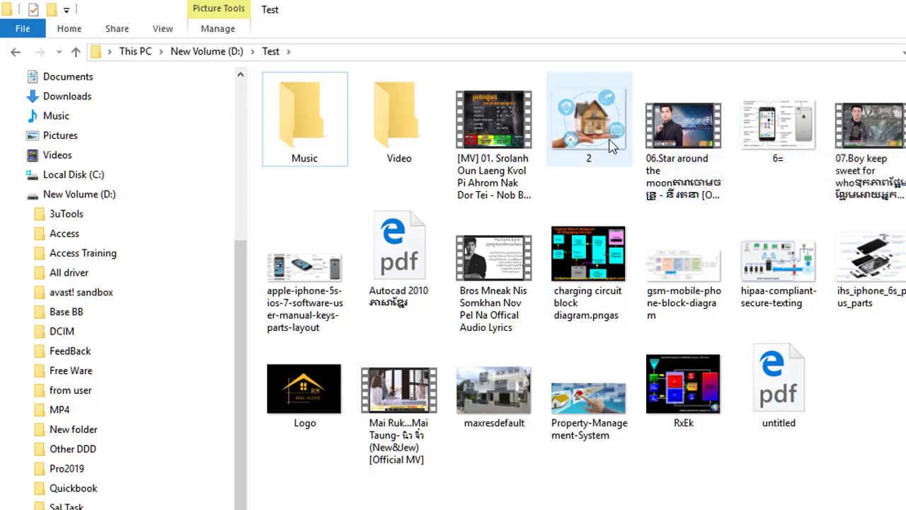
{"action": "mouse_move", "coordinate": [605, 147]}
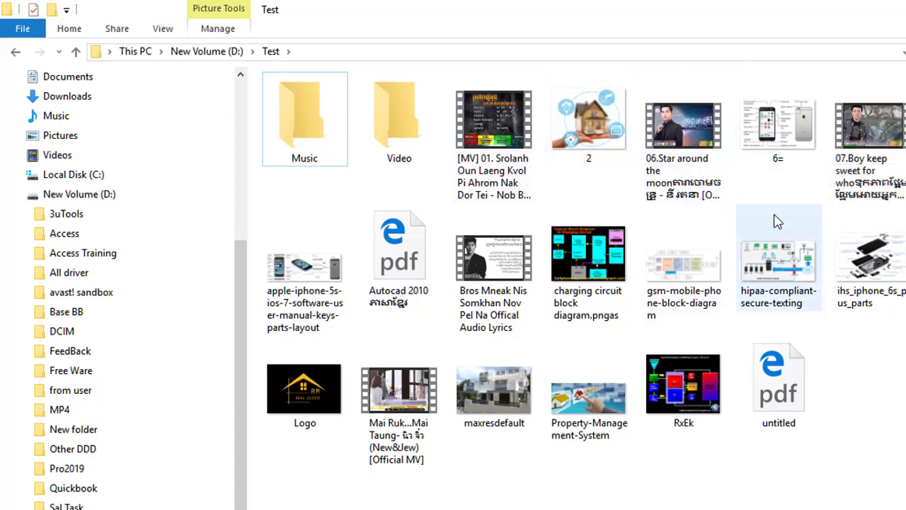
{"action": "left_click", "coordinate": [164, 29]}
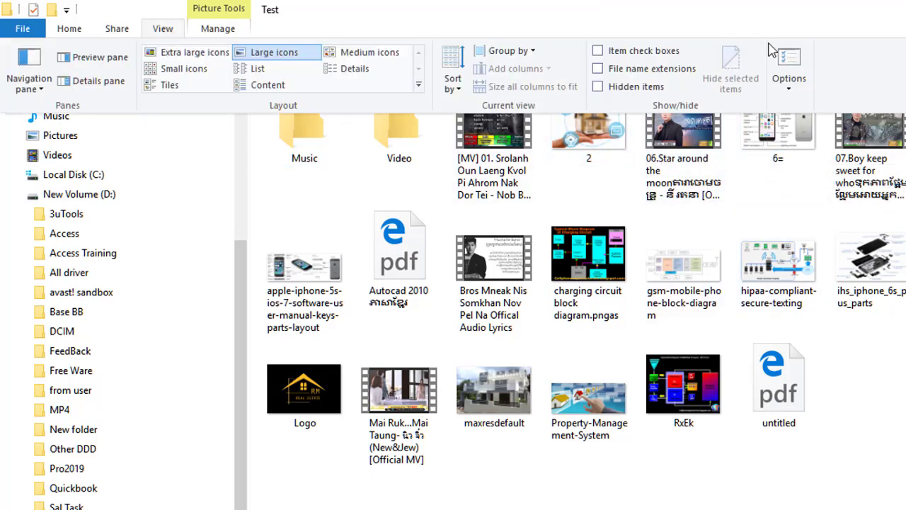
{"action": "left_click", "coordinate": [786, 63]}
{"action": "left_click", "coordinate": [87, 121]}
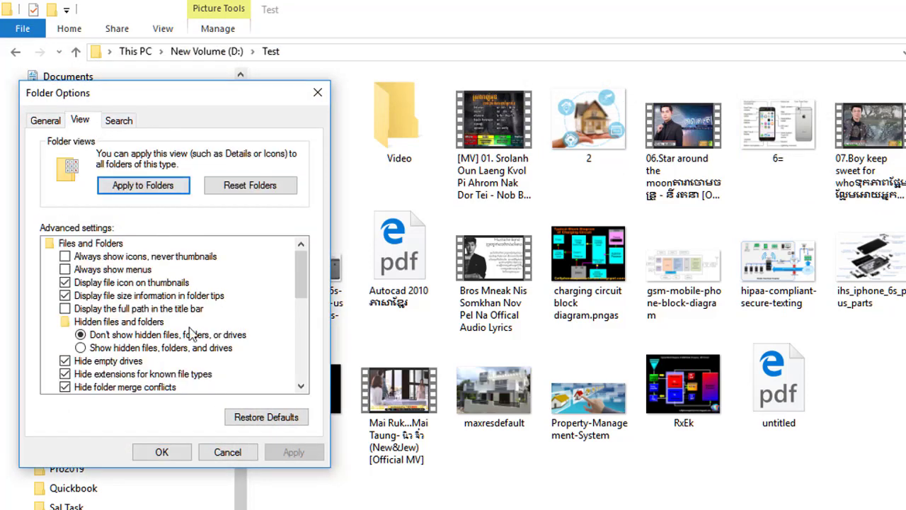
{"action": "scroll", "coordinate": [191, 334], "scroll_direction": "down", "scroll_amount": 1}
{"action": "left_click", "coordinate": [170, 363]}
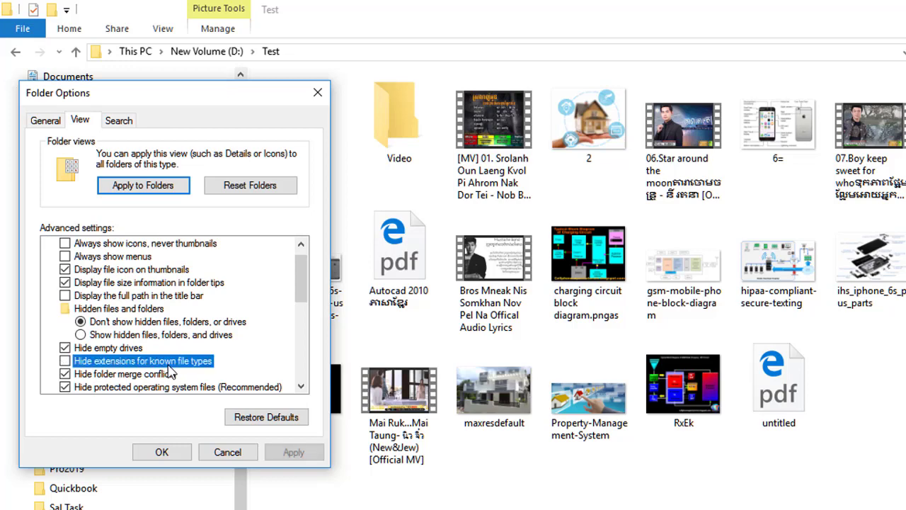
{"action": "left_click", "coordinate": [296, 452]}
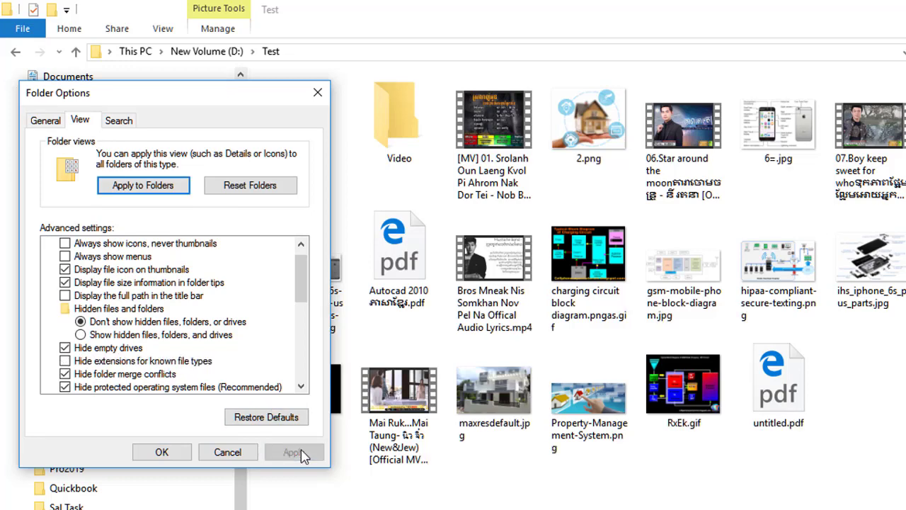
Step: Move the Folder Options dialog clear of the Music and Video folders and look through its advanced settings
{"action": "left_click_drag", "start_coordinate": [259, 109], "coordinate": [606, 196]}
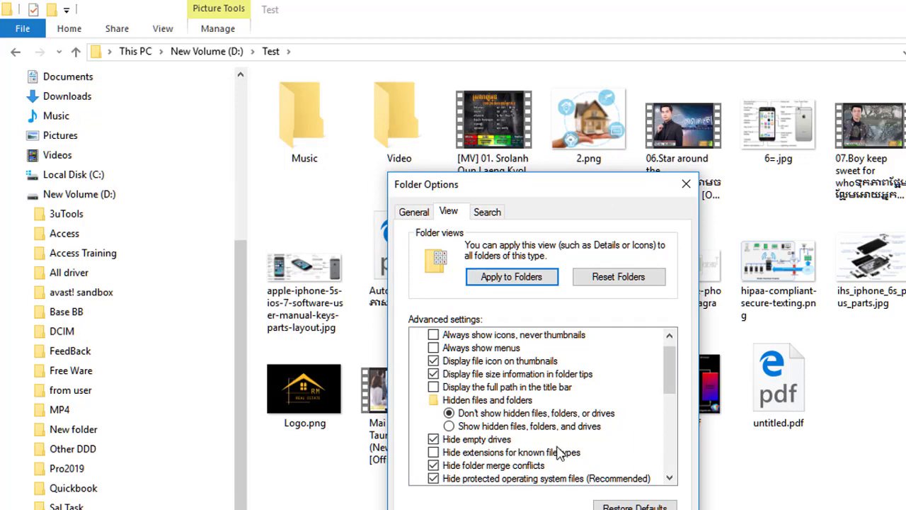
{"action": "left_click_drag", "start_coordinate": [671, 380], "coordinate": [686, 448]}
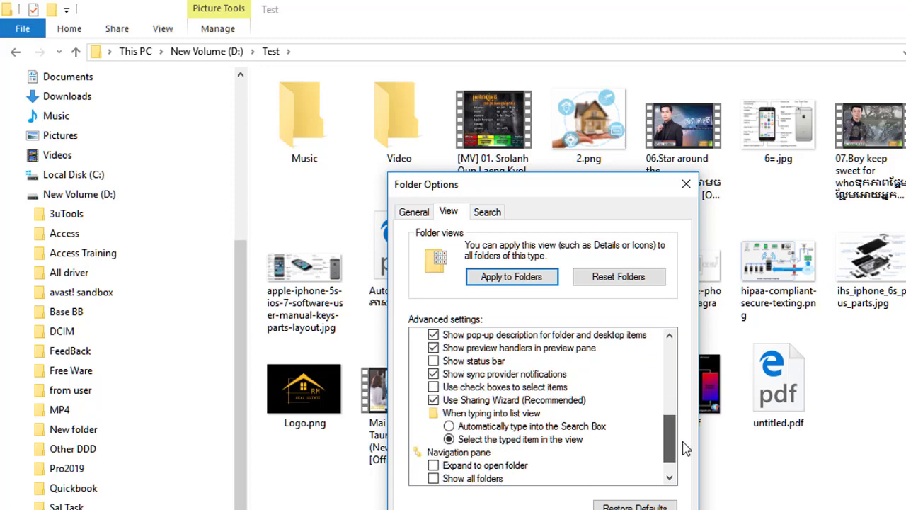
{"action": "left_click_drag", "start_coordinate": [685, 447], "coordinate": [676, 365]}
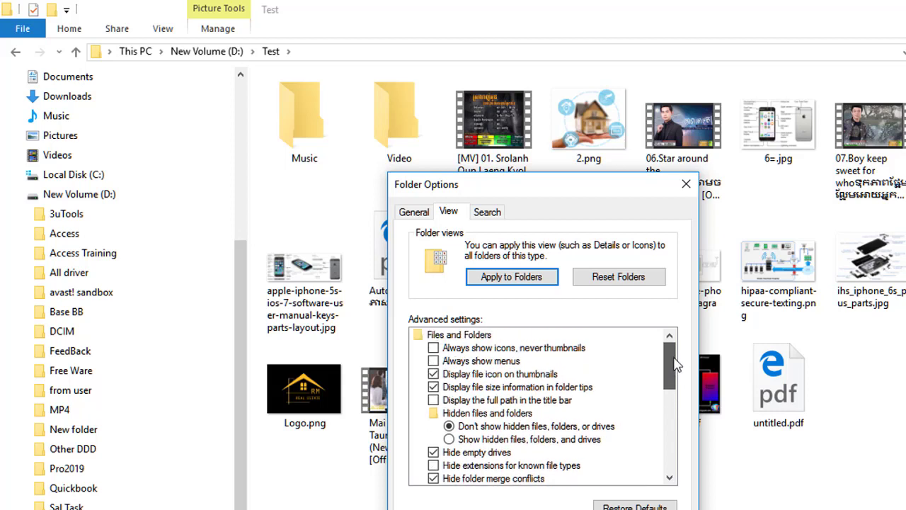